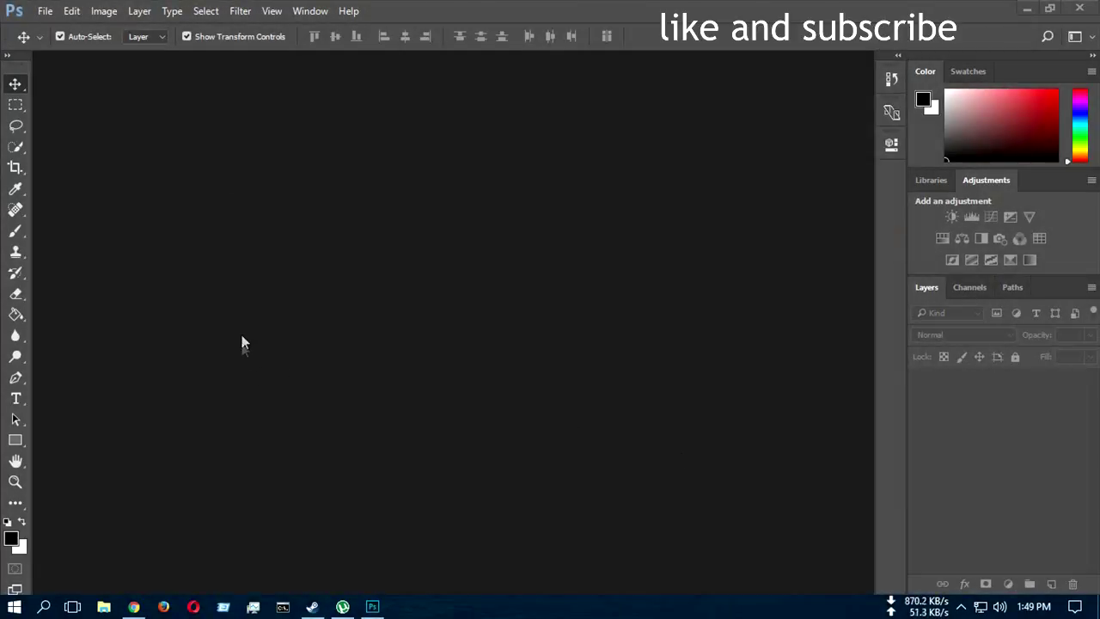
# Set up a new 1920 × 1080 pixel document at 300 resolution with a white background.
pyautogui.click(44, 10)
pyautogui.click(38, 30)
pyautogui.click(593, 193)
pyautogui.click(557, 196)
# Create the document and type 'hello everyone....' at the canvas centre, then select the line.
pyautogui.click(712, 131)
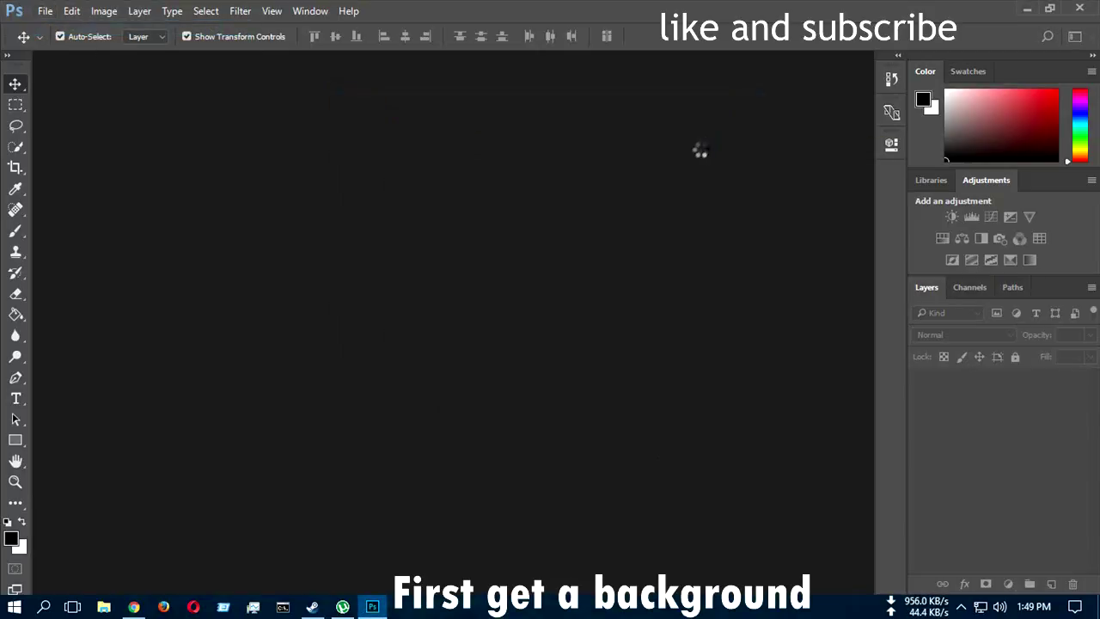
pyautogui.click(16, 398)
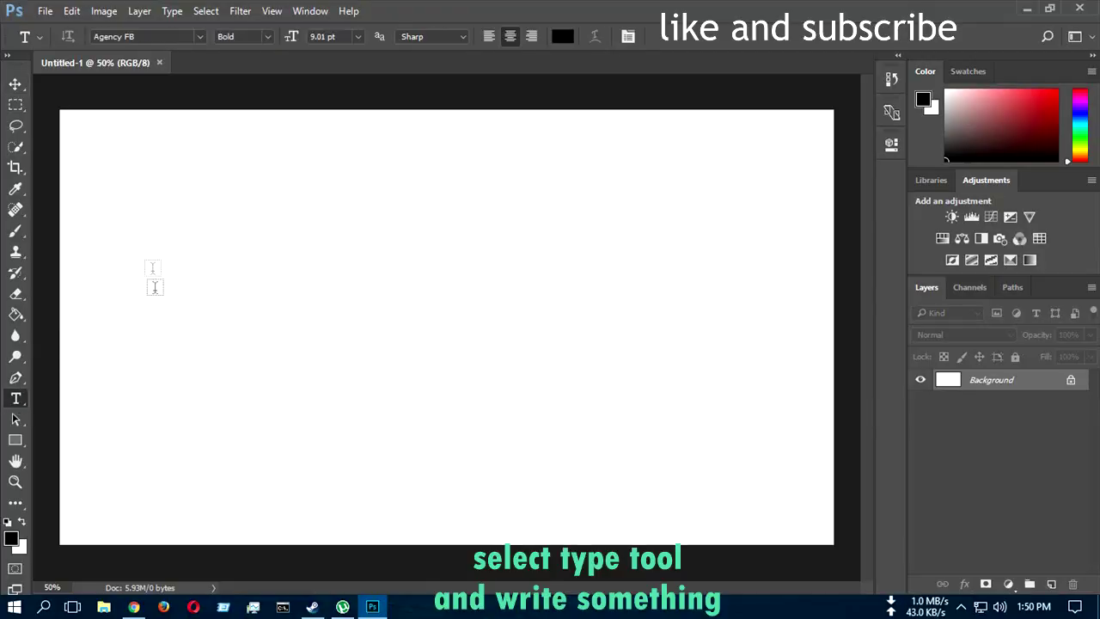
pyautogui.click(129, 335)
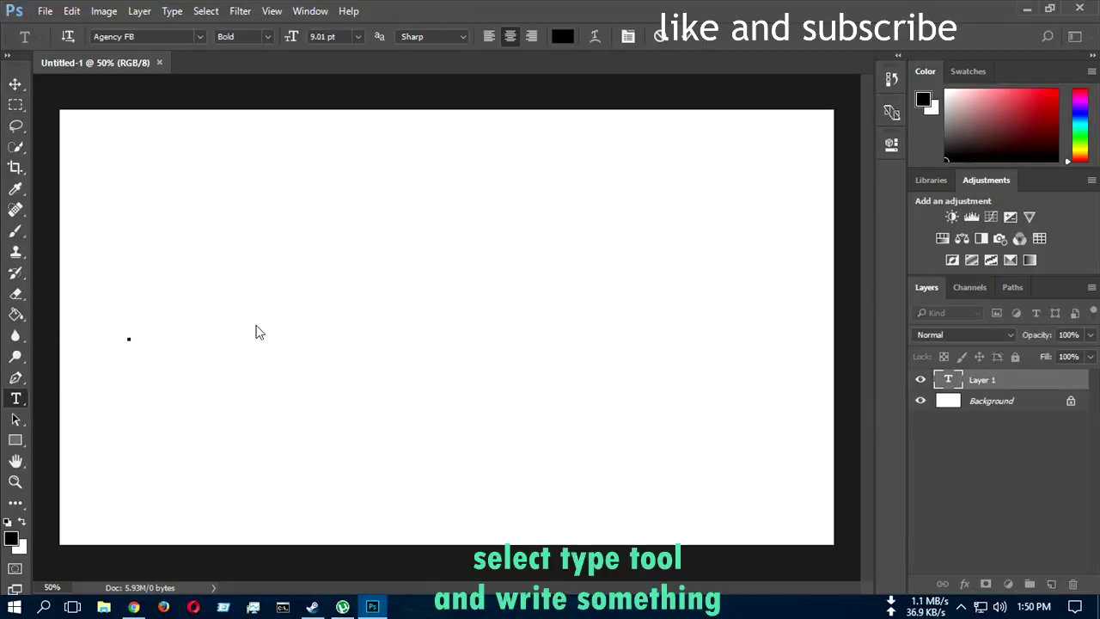
pyautogui.write('hello')
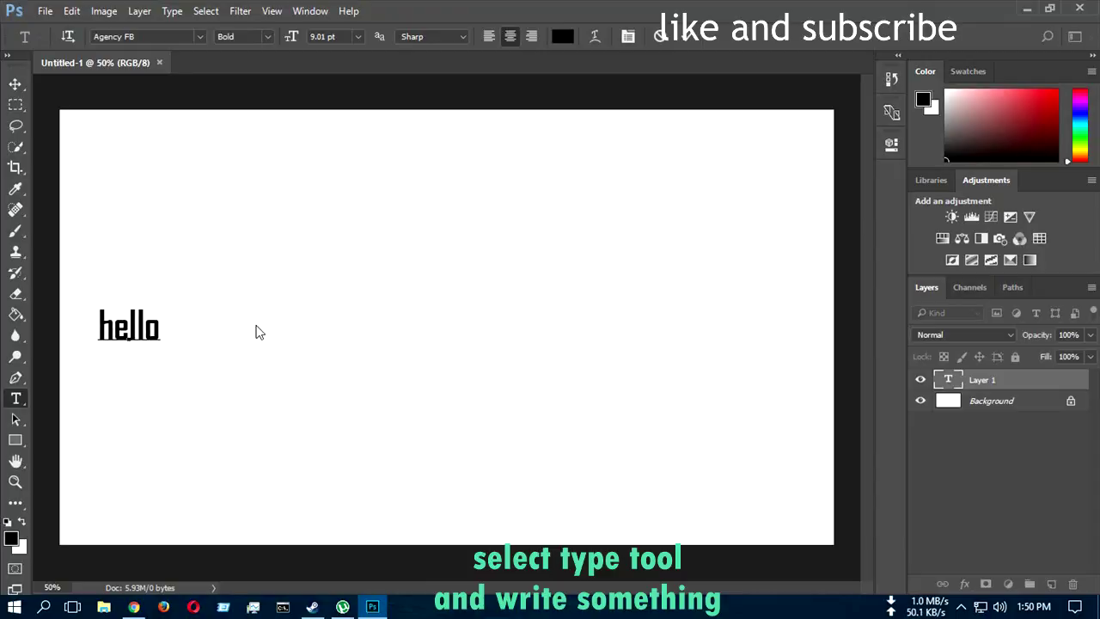
pyautogui.moveTo(159, 366); pyautogui.dragTo(455, 374)
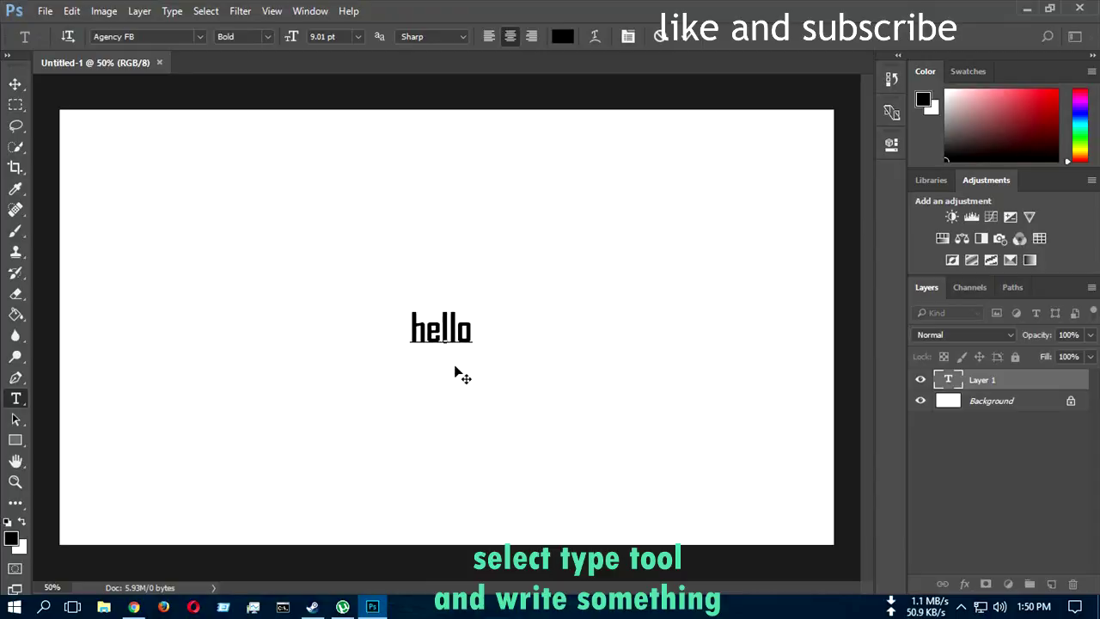
pyautogui.write(' i')
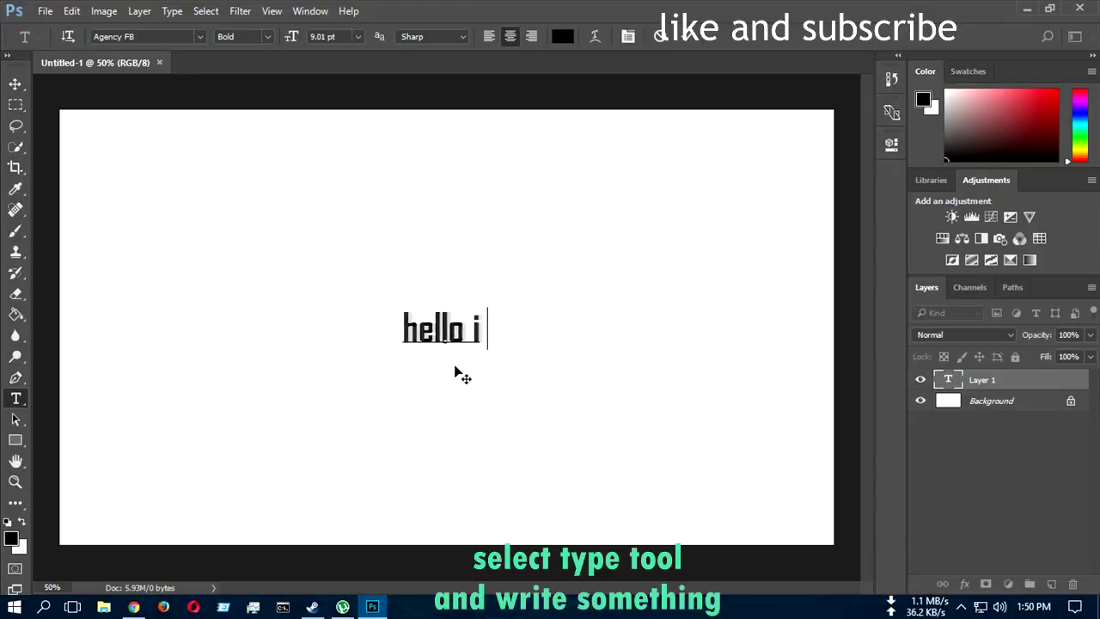
pyautogui.write(' am')
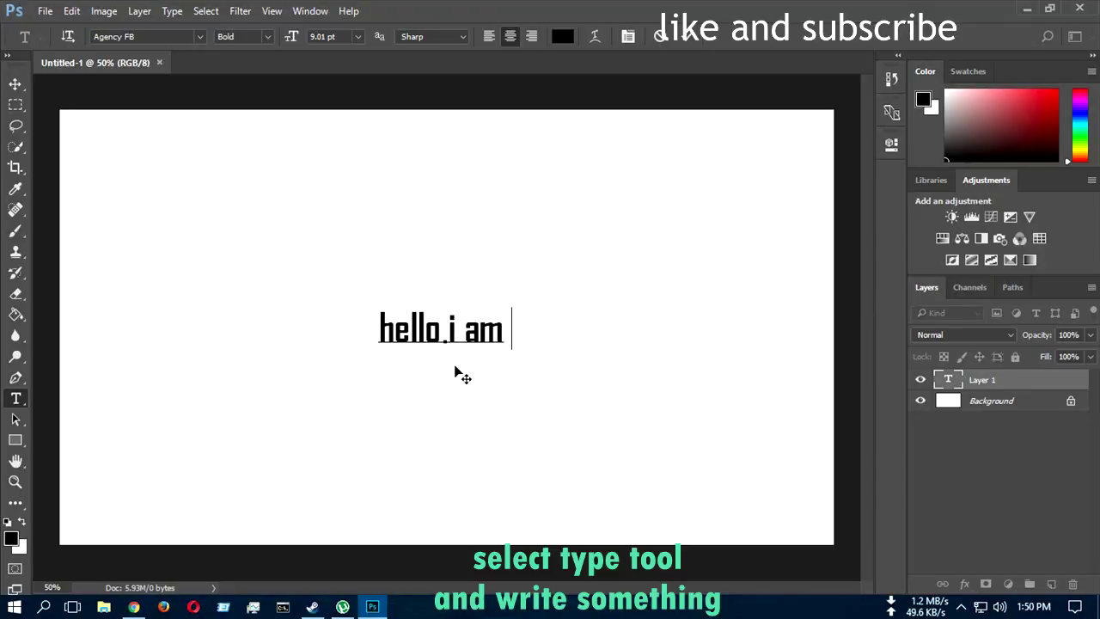
pyautogui.press('BackSpace')
pyautogui.press('BackSpace')
pyautogui.press('BackSpace')
pyautogui.write('everyone')
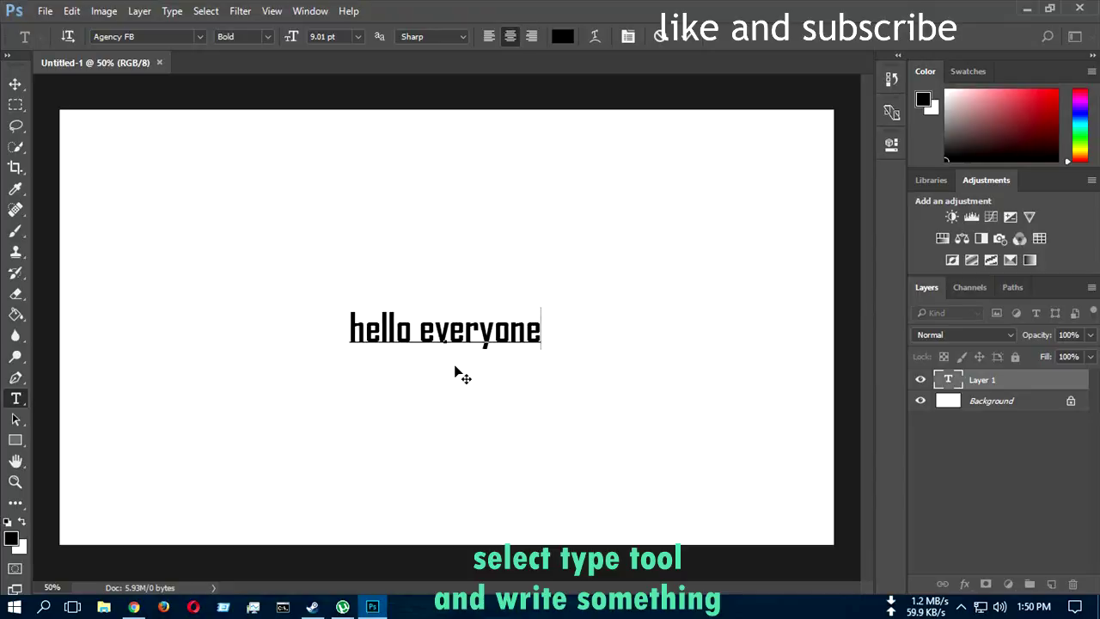
pyautogui.write('....')
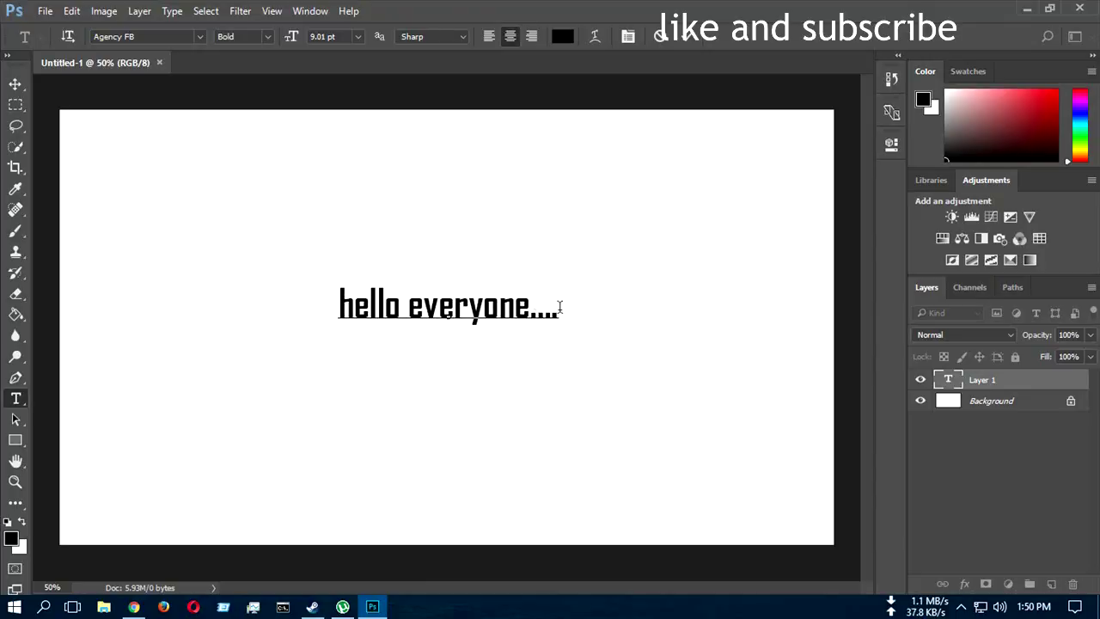
pyautogui.moveTo(557, 315); pyautogui.dragTo(340, 320)
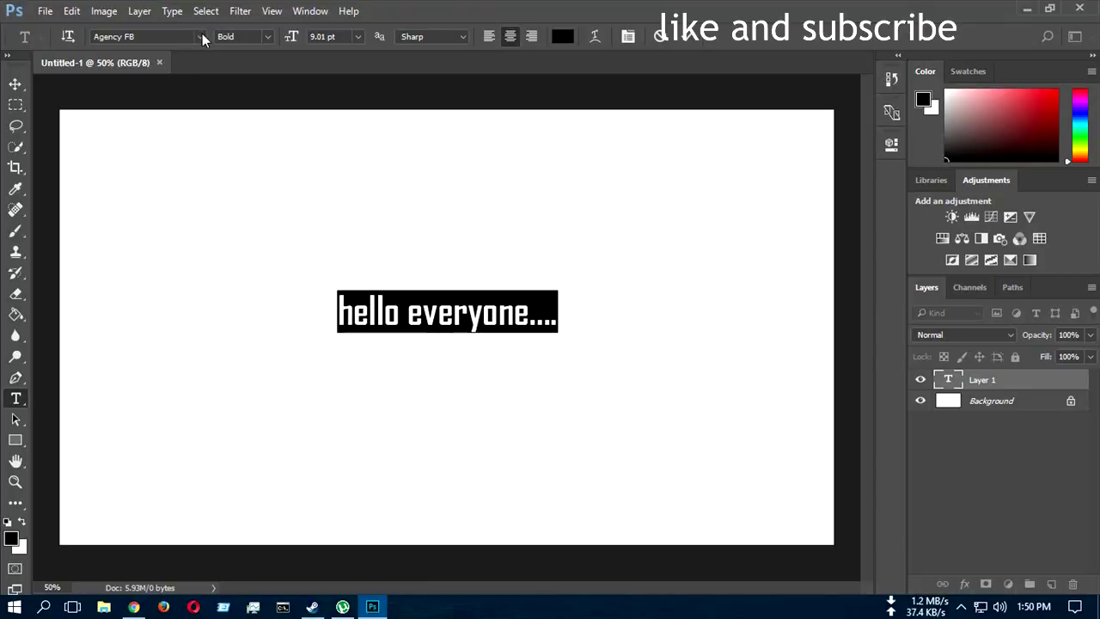
# Browse the font list, previewing neighbouring fonts on the text without changing it.
pyautogui.click(202, 36)
pyautogui.click(674, 360)
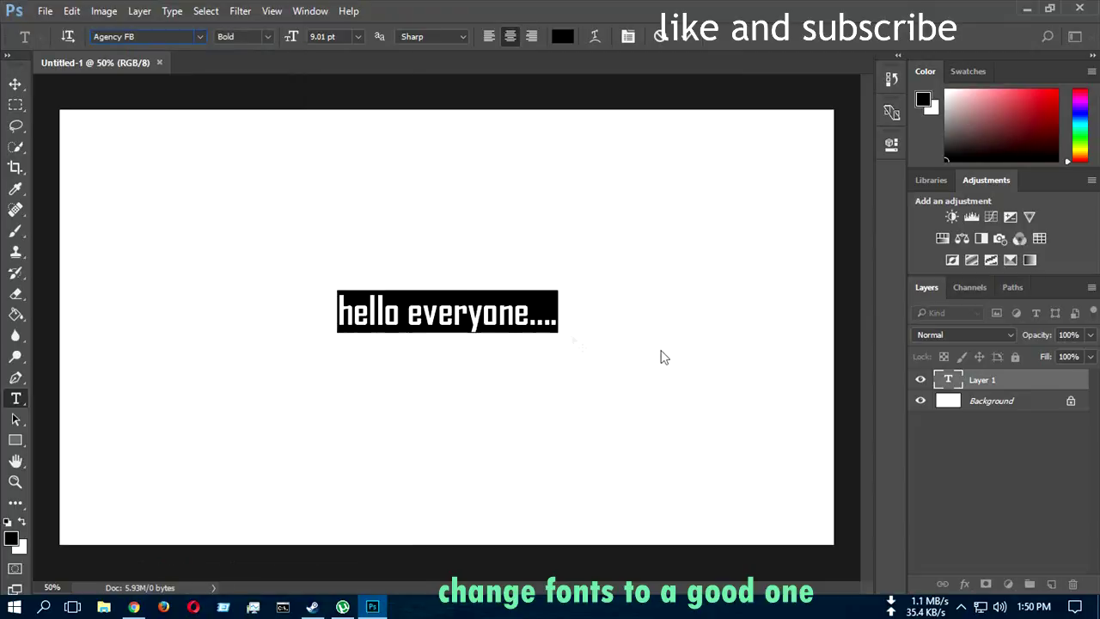
pyautogui.moveTo(523, 344); pyautogui.dragTo(714, 336)
pyautogui.click(201, 36)
pyautogui.press('Down')
pyautogui.press('Down')
pyautogui.press('Up')
pyautogui.press('Up')
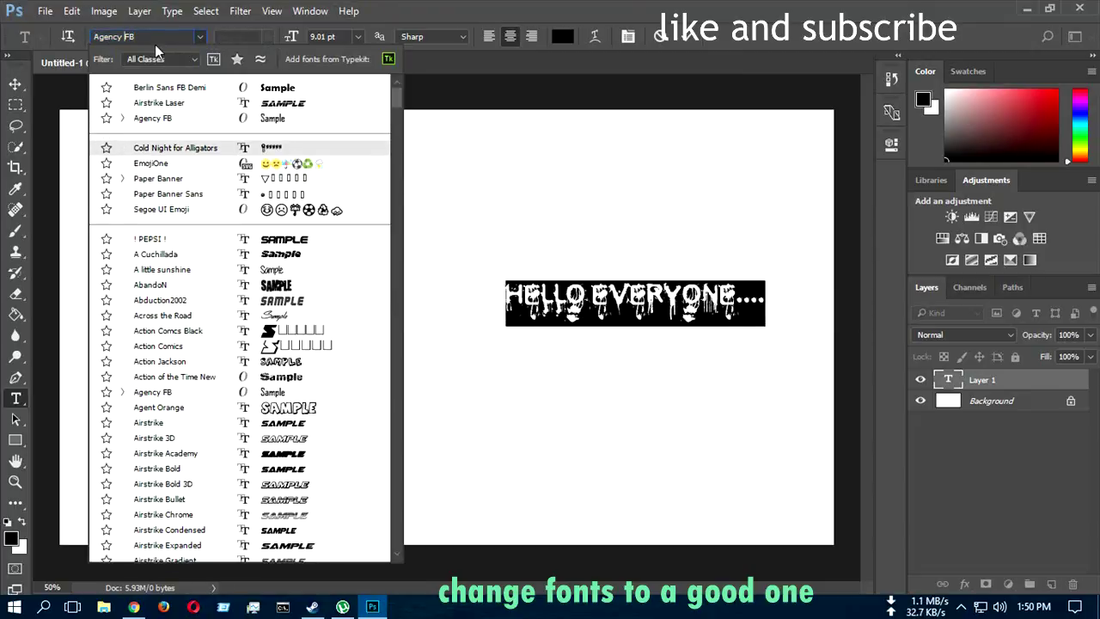
pyautogui.press('Down')
pyautogui.press('Down')
pyautogui.press('Down')
pyautogui.press('Down')
pyautogui.press('Down')
pyautogui.press('Down')
pyautogui.press('Down')
pyautogui.press('Down')
pyautogui.press('Down')
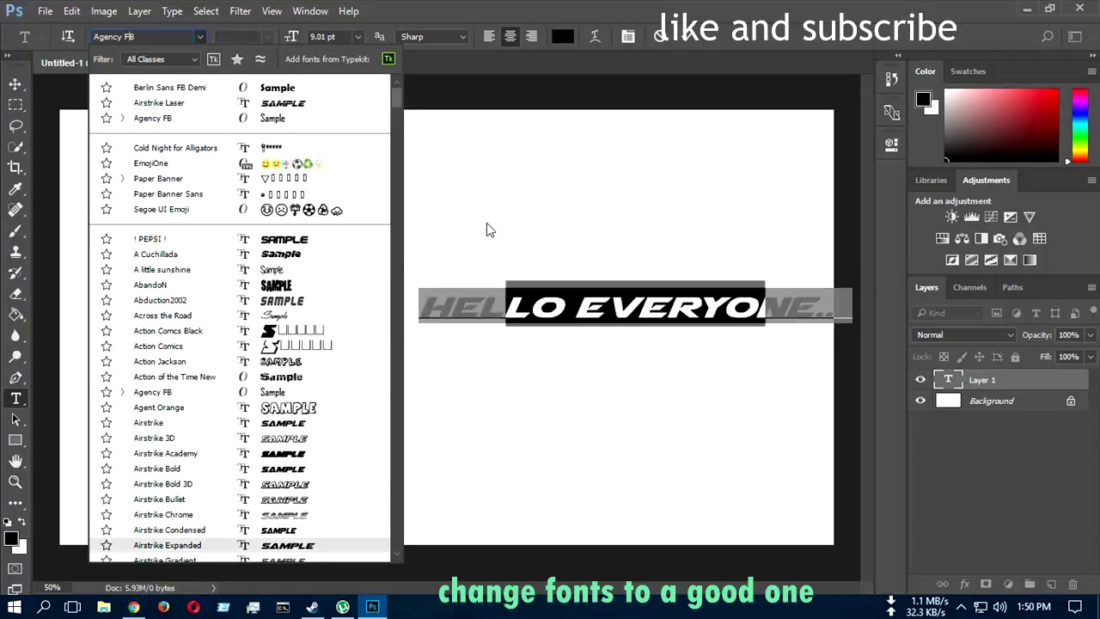
pyautogui.press('Down')
pyautogui.press('Down')
pyautogui.press('Down')
pyautogui.press('Down')
pyautogui.press('Down')
pyautogui.press('Down')
pyautogui.press('Down')
pyautogui.press('Down')
pyautogui.press('Down')
pyautogui.press('Down')
pyautogui.press('Down')
pyautogui.press('Down')
pyautogui.press('Down')
pyautogui.press('Up')
pyautogui.press('Up')
pyautogui.press('Down')
pyautogui.press('Down')
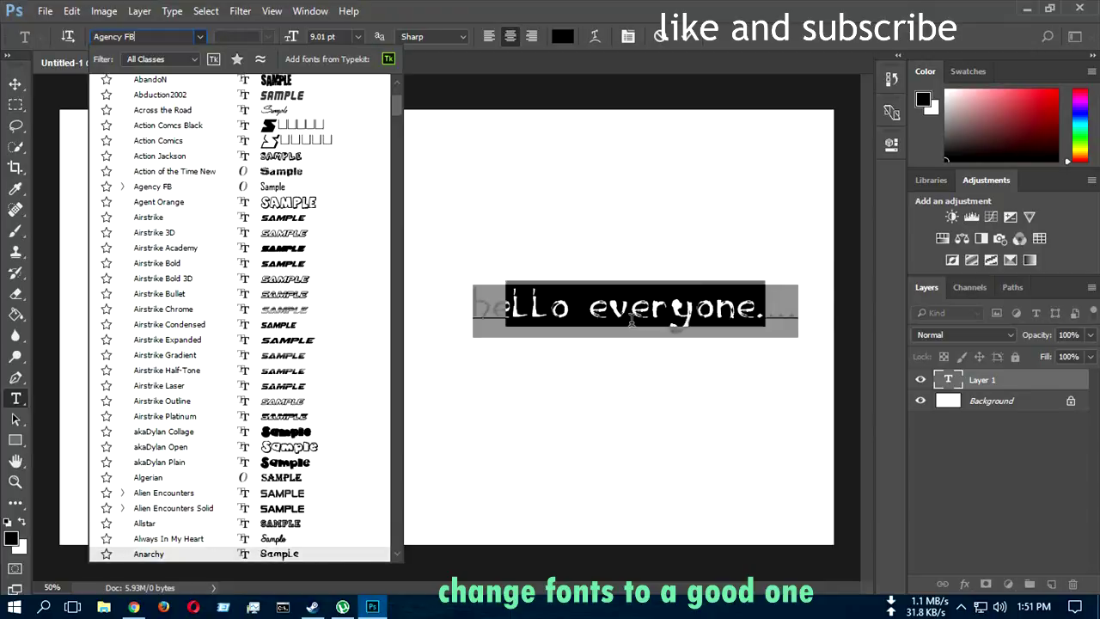
pyautogui.press('Down')
pyautogui.press('Down')
pyautogui.press('Up')
pyautogui.press('Up')
pyautogui.press('Escape')
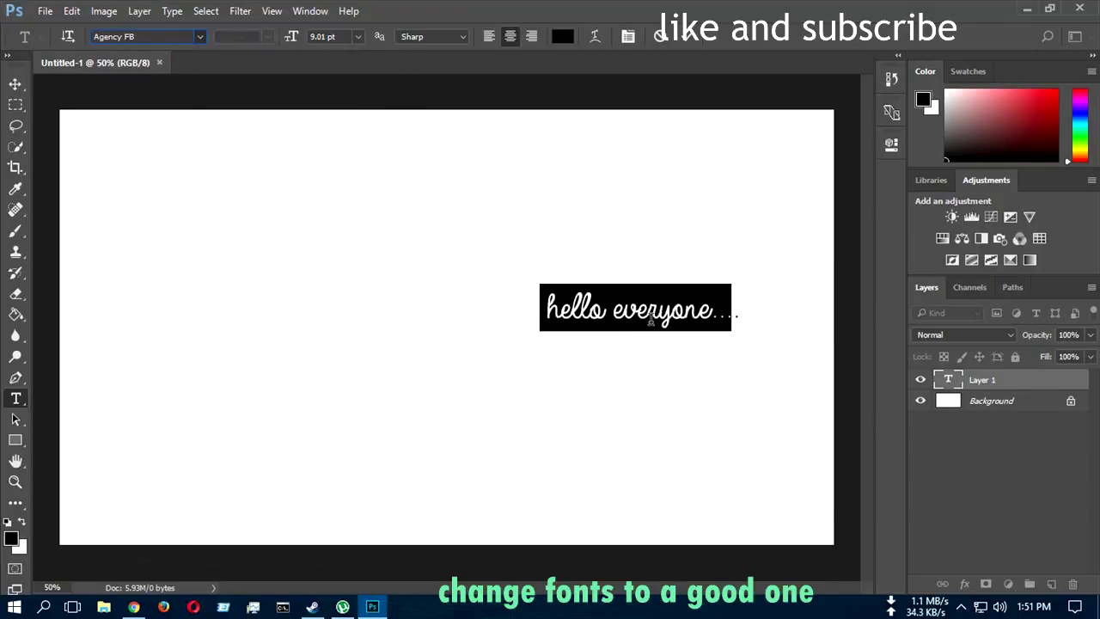
# Apply the Always In My Heart font and move the text back toward the centre.
pyautogui.click(201, 37)
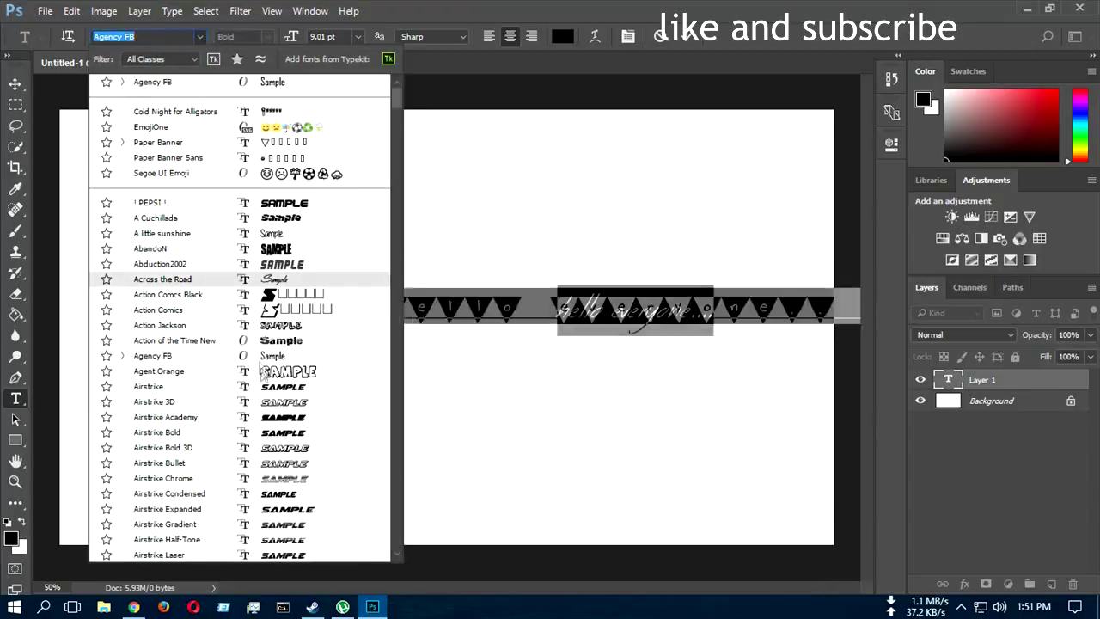
pyautogui.press('Down')
pyautogui.press('Down')
pyautogui.press('Down')
pyautogui.press('Down')
pyautogui.press('Down')
pyautogui.press('Down')
pyautogui.press('Down')
pyautogui.press('Down')
pyautogui.press('Down')
pyautogui.press('Down')
pyautogui.press('Down')
pyautogui.press('Down')
pyautogui.press('Down')
pyautogui.press('Down')
pyautogui.press('Down')
pyautogui.press('Down')
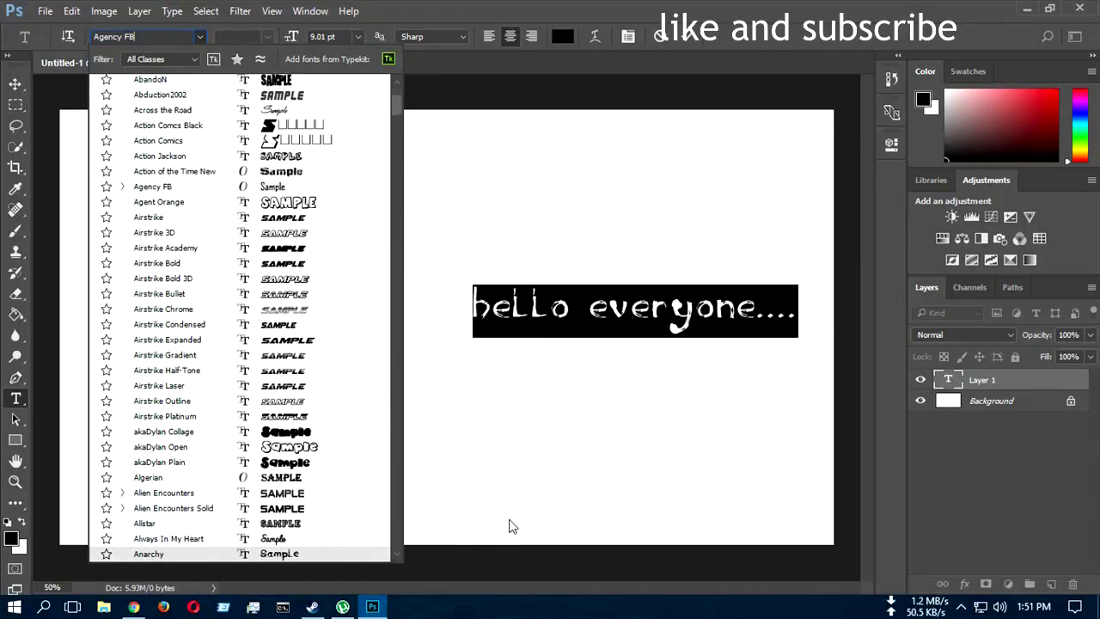
pyautogui.press('Down')
pyautogui.press('Return')
pyautogui.moveTo(645, 352); pyautogui.dragTo(457, 365)
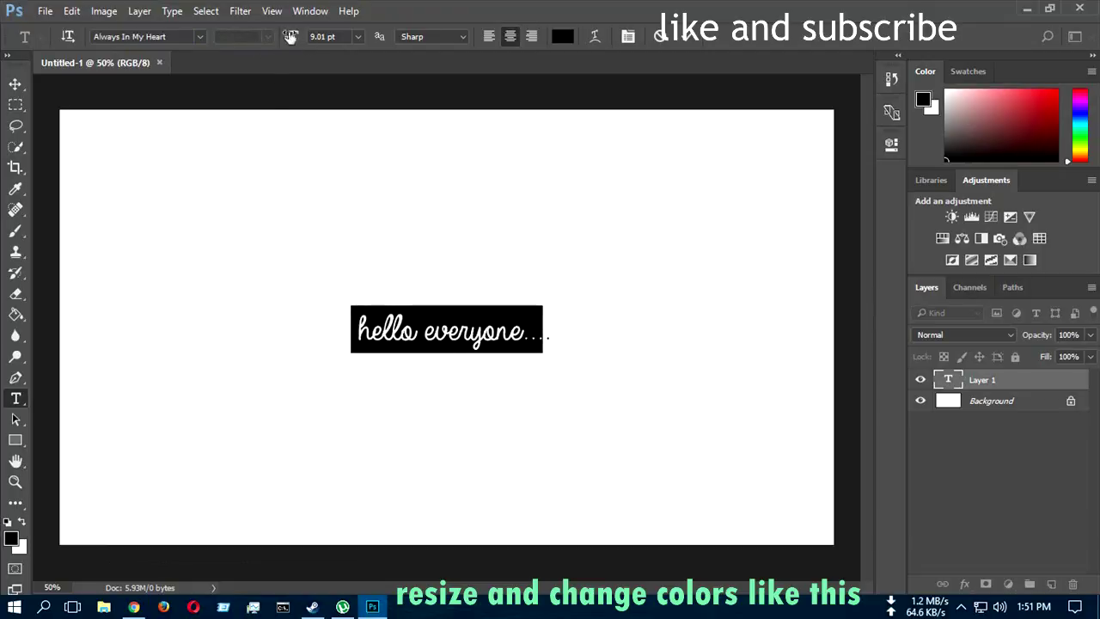
# Enlarge 'hello everyone....' to 21.01 pt, reposition it, and bring up its text colour picker.
pyautogui.moveTo(292, 36); pyautogui.dragTo(301, 38)
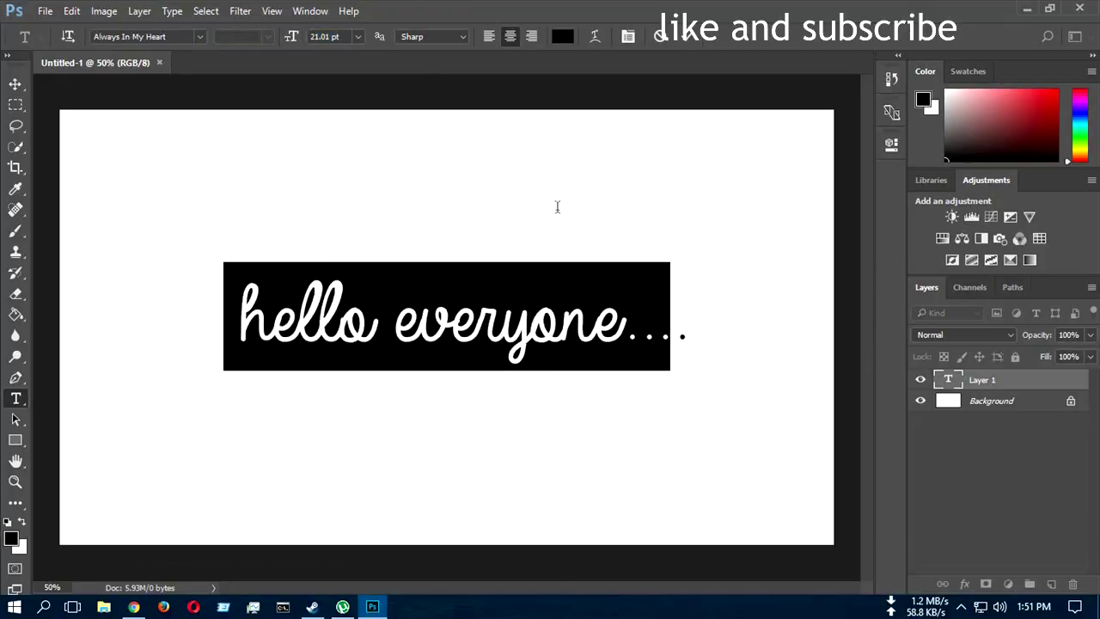
pyautogui.moveTo(508, 393); pyautogui.dragTo(492, 391)
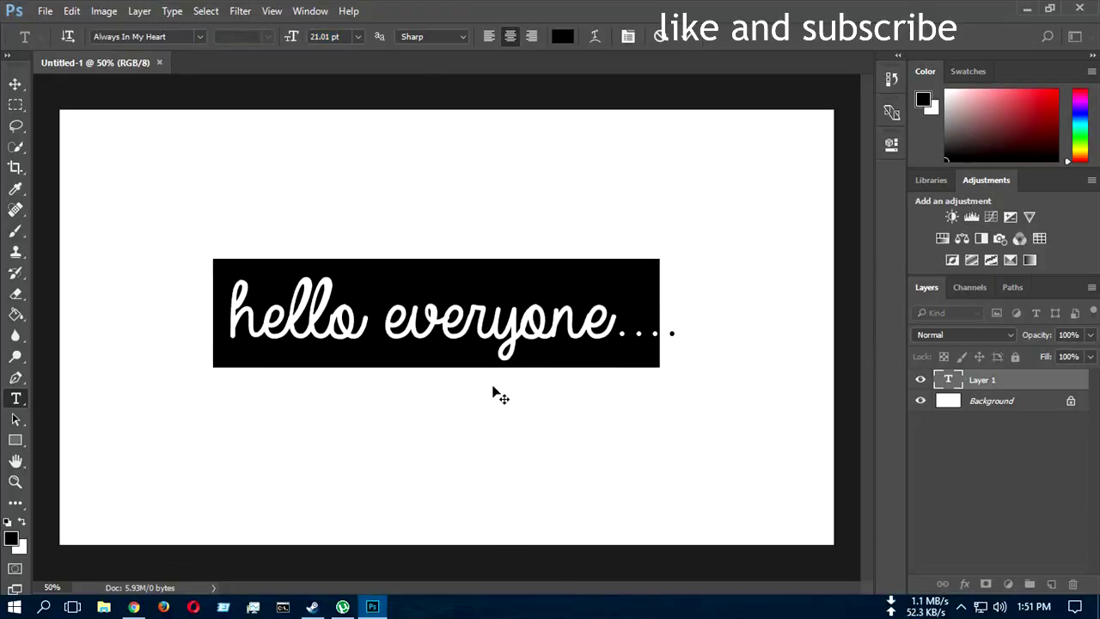
pyautogui.click(558, 321)
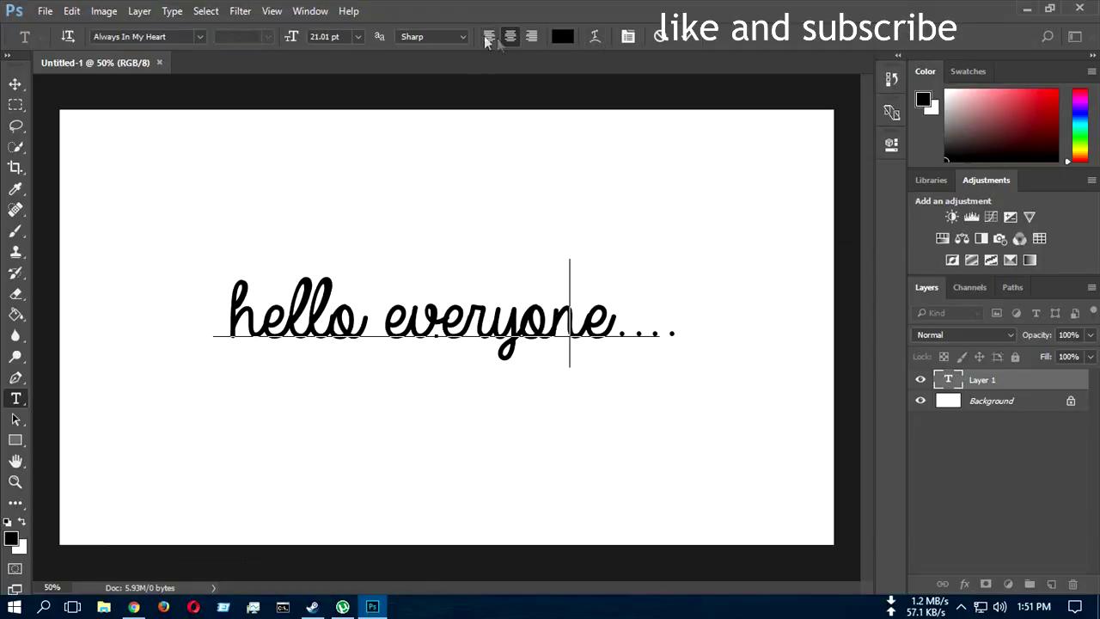
pyautogui.moveTo(658, 320)
pyautogui.mouseDown()
pyautogui.moveTo(368, 315)
pyautogui.moveTo(546, 115)
pyautogui.mouseUp()
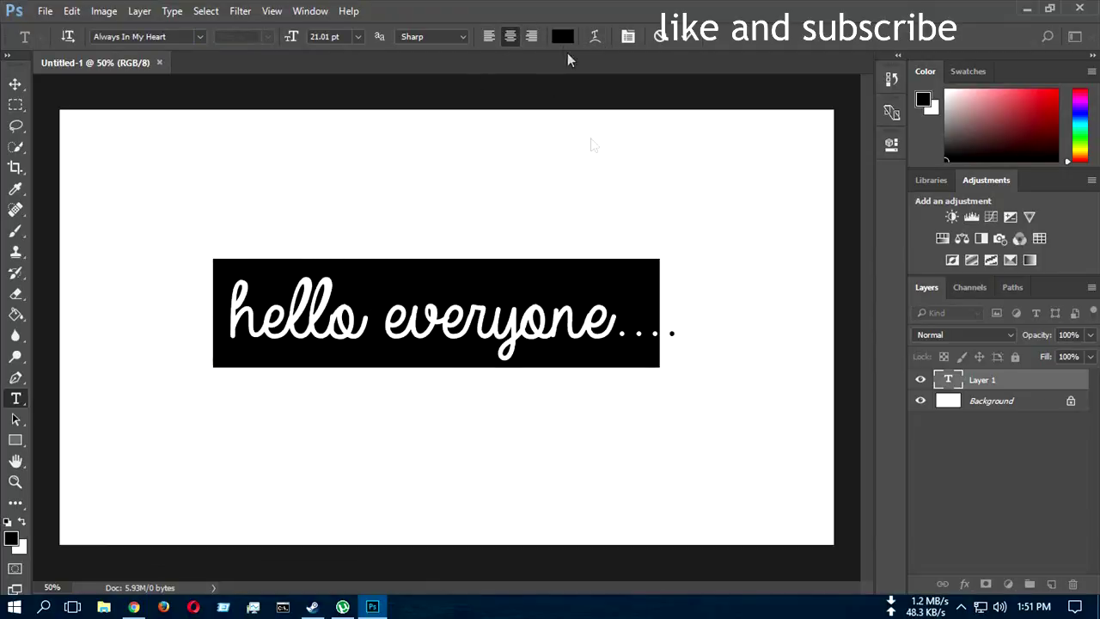
pyautogui.click(653, 319)
pyautogui.hotkey('shift', 'Left')
pyautogui.hotkey('shift', 'Left')
pyautogui.click(679, 317)
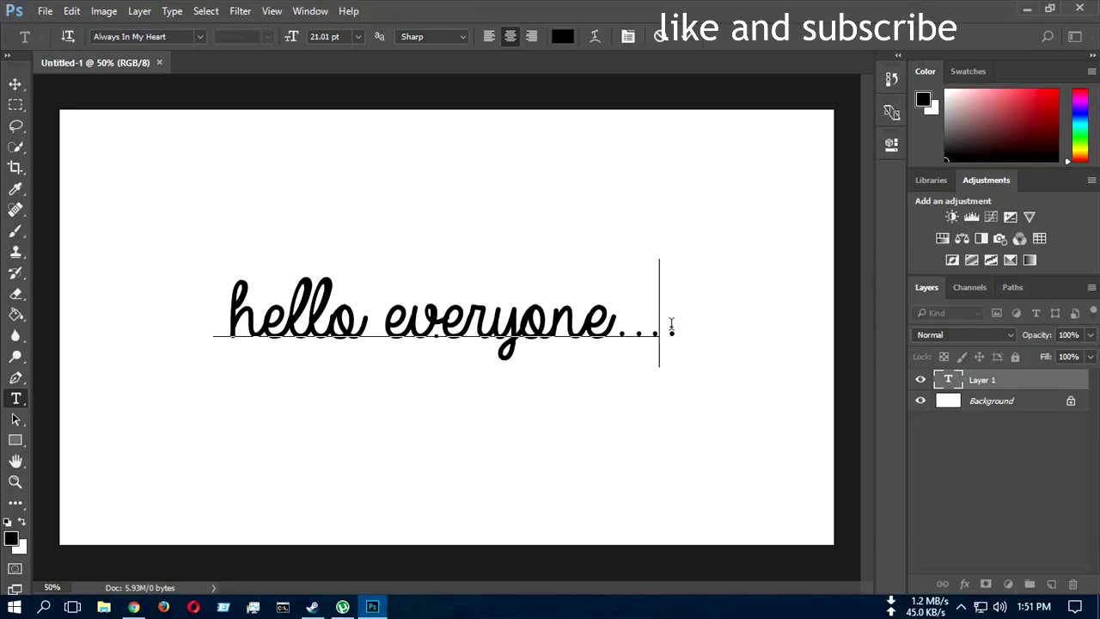
pyautogui.moveTo(206, 319)
pyautogui.mouseDown()
pyautogui.moveTo(346, 317)
pyautogui.moveTo(184, 336)
pyautogui.mouseUp()
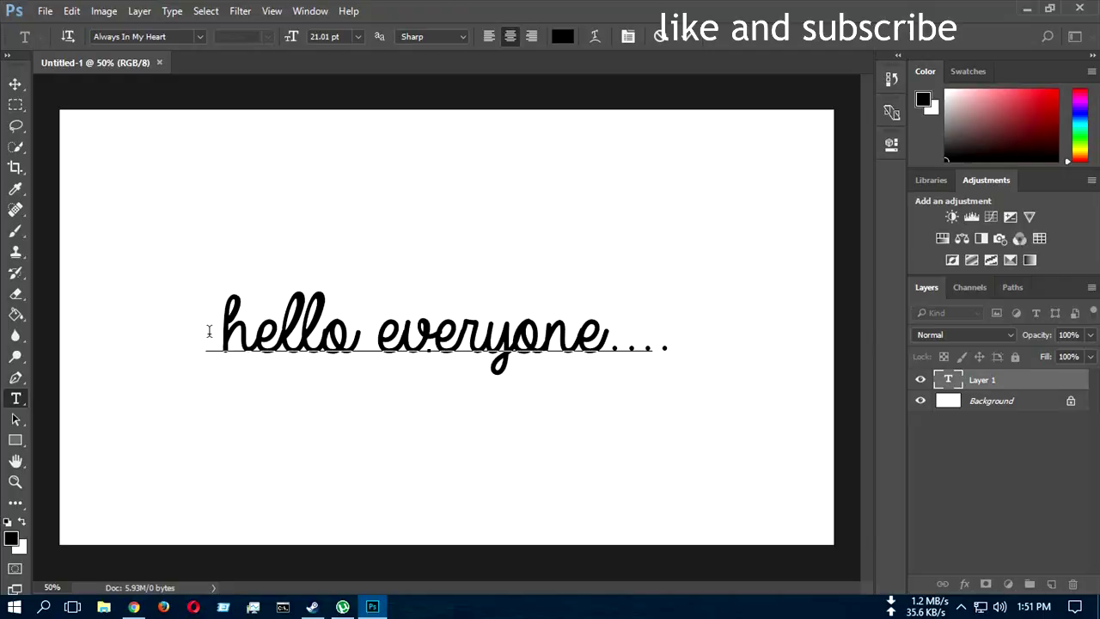
pyautogui.click(563, 37)
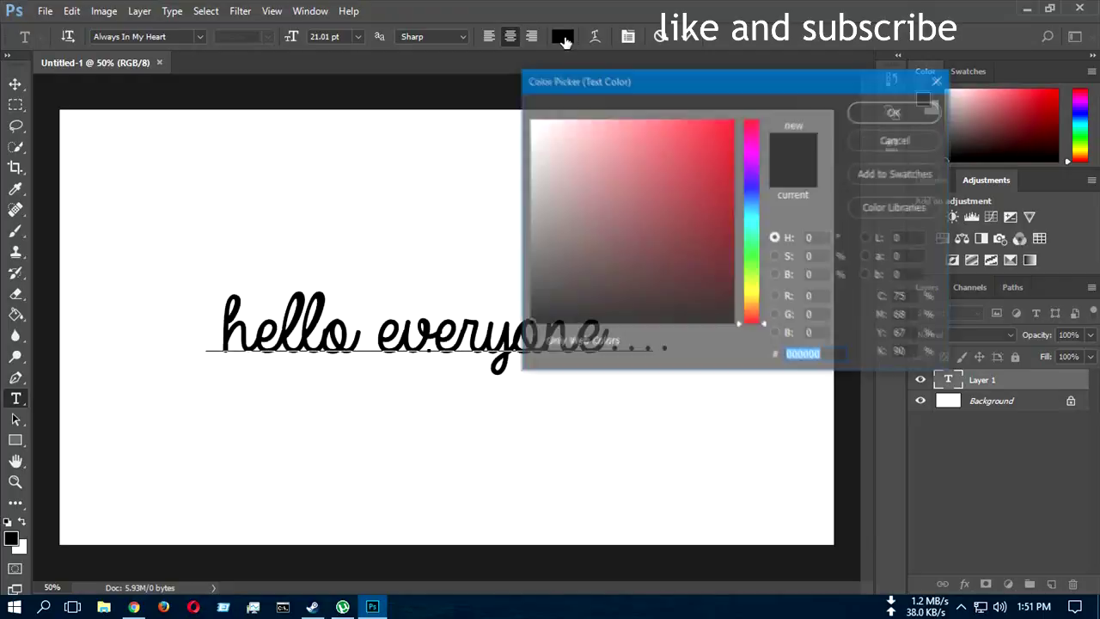
# Colour the 'hello everyone....' text red #ea4a4a and commit it with the Move tool.
pyautogui.moveTo(580, 77); pyautogui.dragTo(767, 47)
pyautogui.moveTo(808, 171)
pyautogui.mouseDown()
pyautogui.moveTo(880, 109)
pyautogui.moveTo(868, 130)
pyautogui.mouseUp()
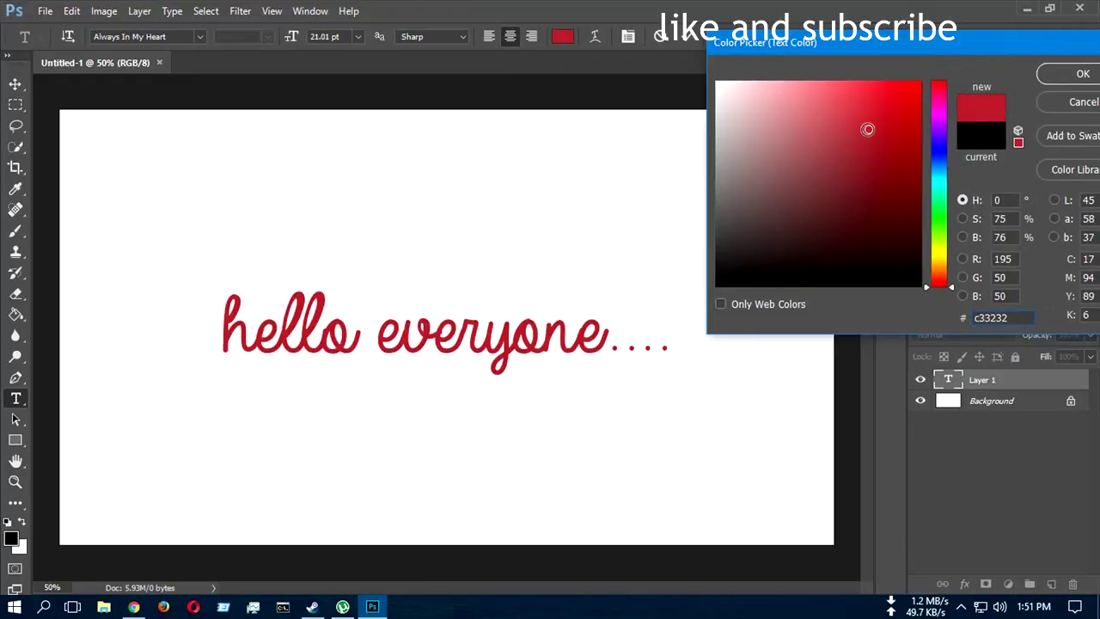
pyautogui.moveTo(869, 130); pyautogui.dragTo(856, 98)
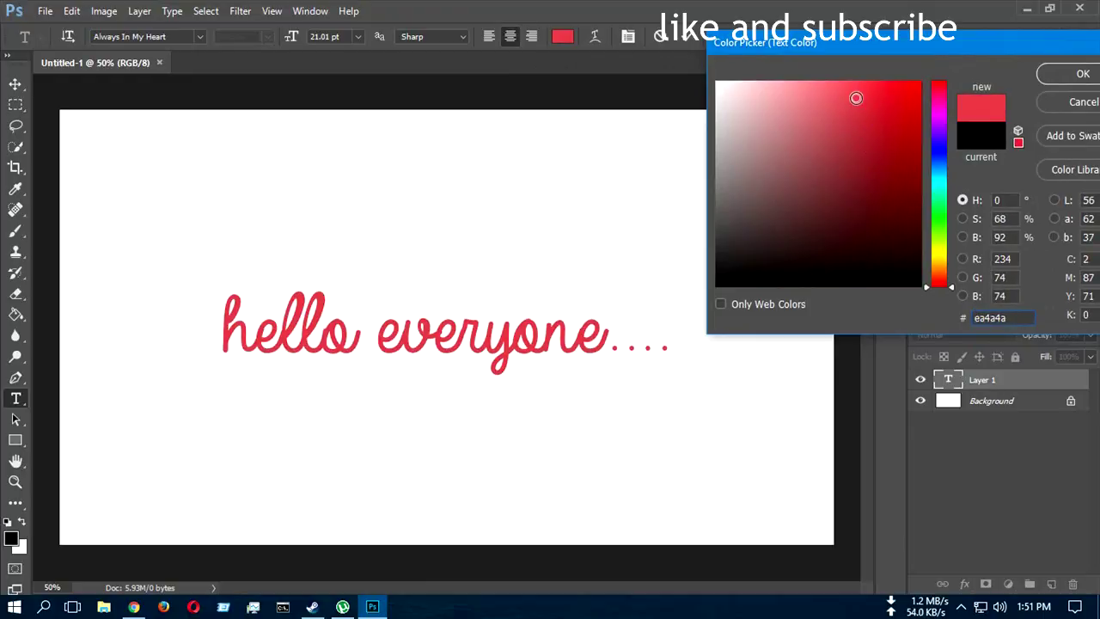
pyautogui.moveTo(863, 59); pyautogui.dragTo(746, 44)
pyautogui.click(963, 73)
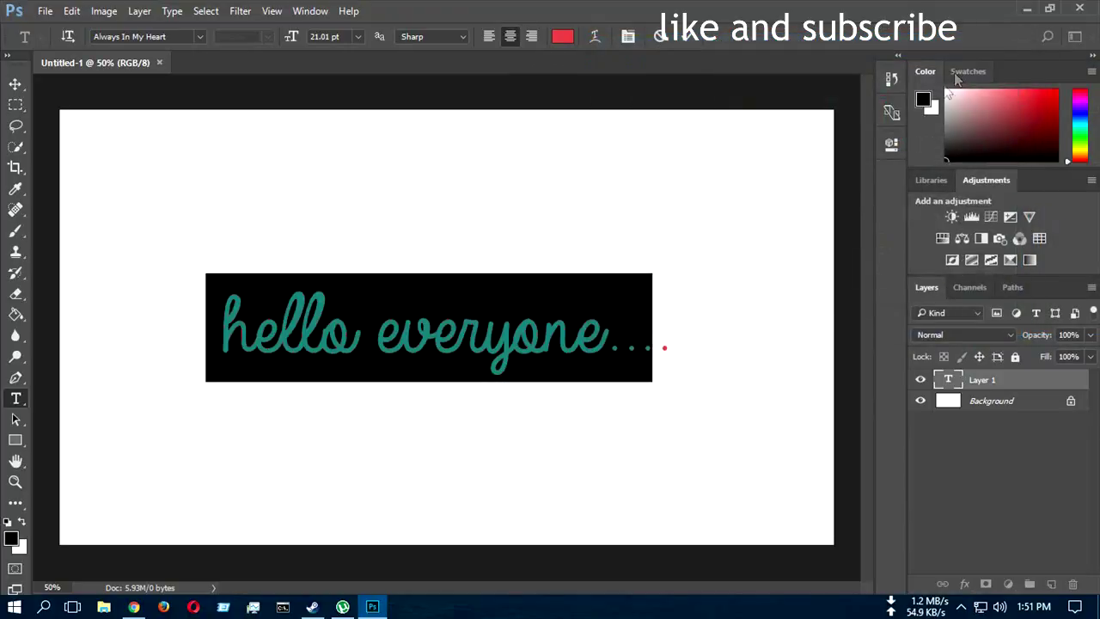
pyautogui.click(628, 335)
pyautogui.click(17, 84)
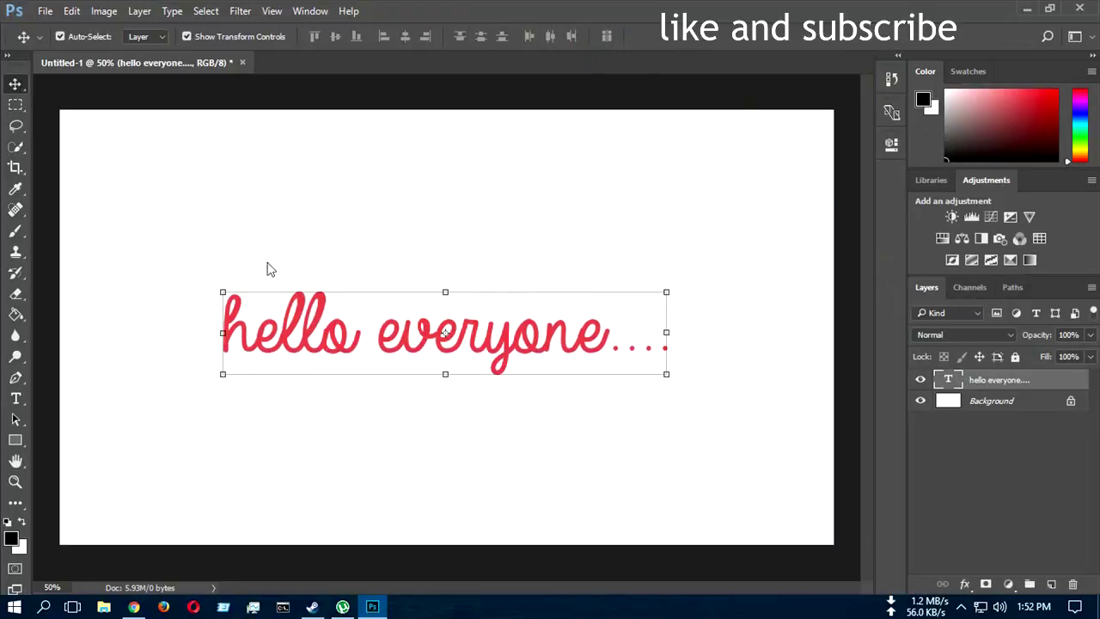
# Nudge the red text into place and open Blending Options for its layer.
pyautogui.moveTo(466, 333); pyautogui.dragTo(469, 322)
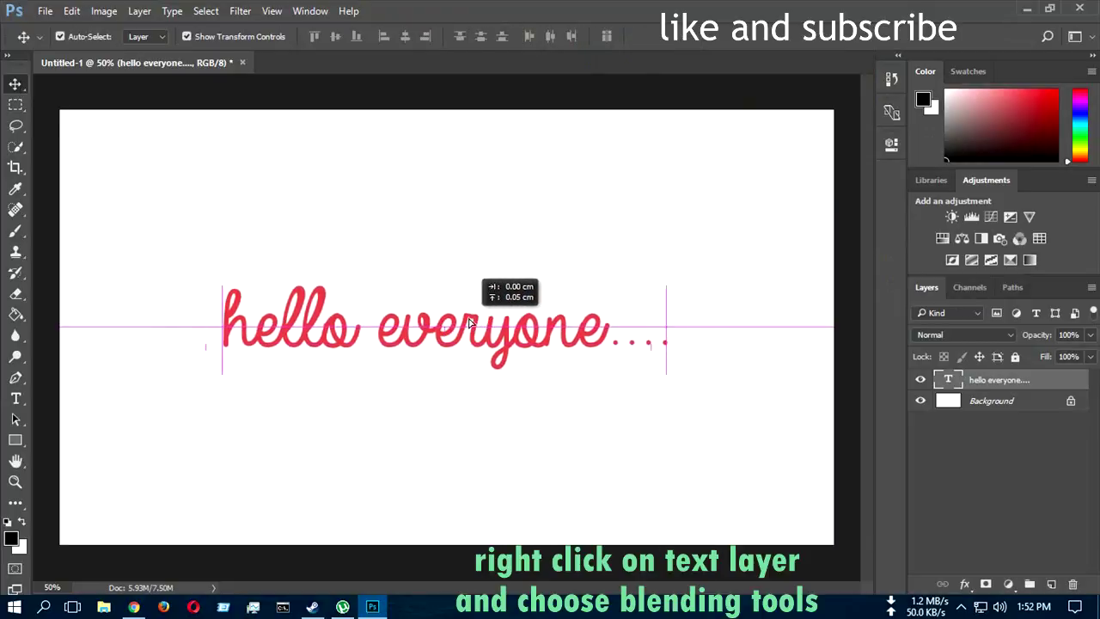
pyautogui.moveTo(469, 322); pyautogui.dragTo(469, 323)
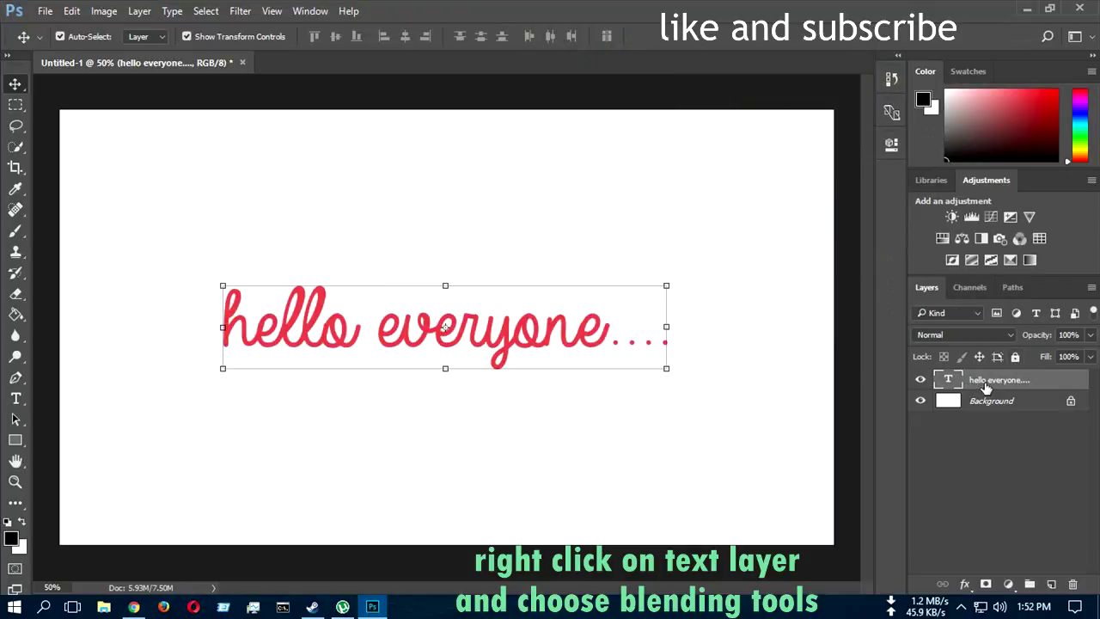
pyautogui.rightClick(984, 384)
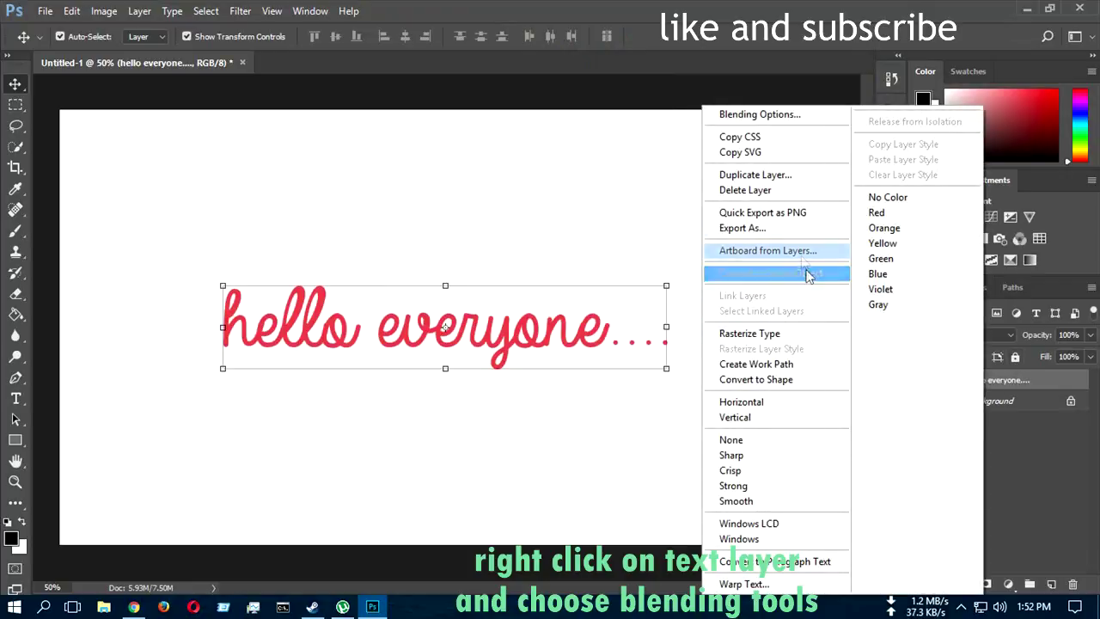
pyautogui.click(762, 116)
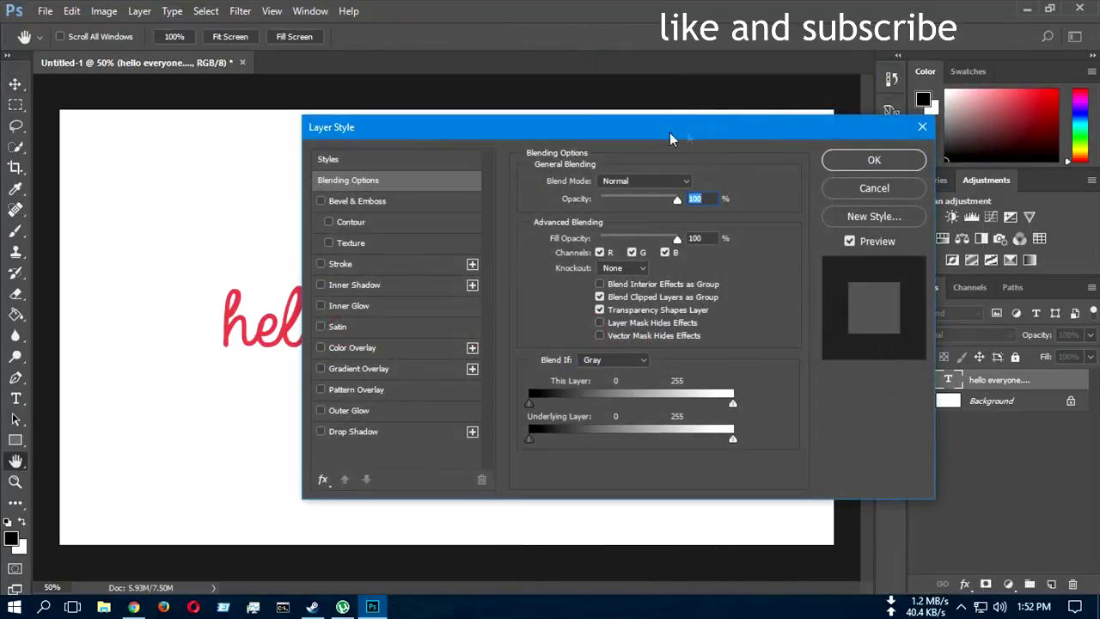
# Add an Outer Bevel & Emboss to the text, lowering the depth to 147%.
pyautogui.moveTo(669, 132); pyautogui.dragTo(811, 53)
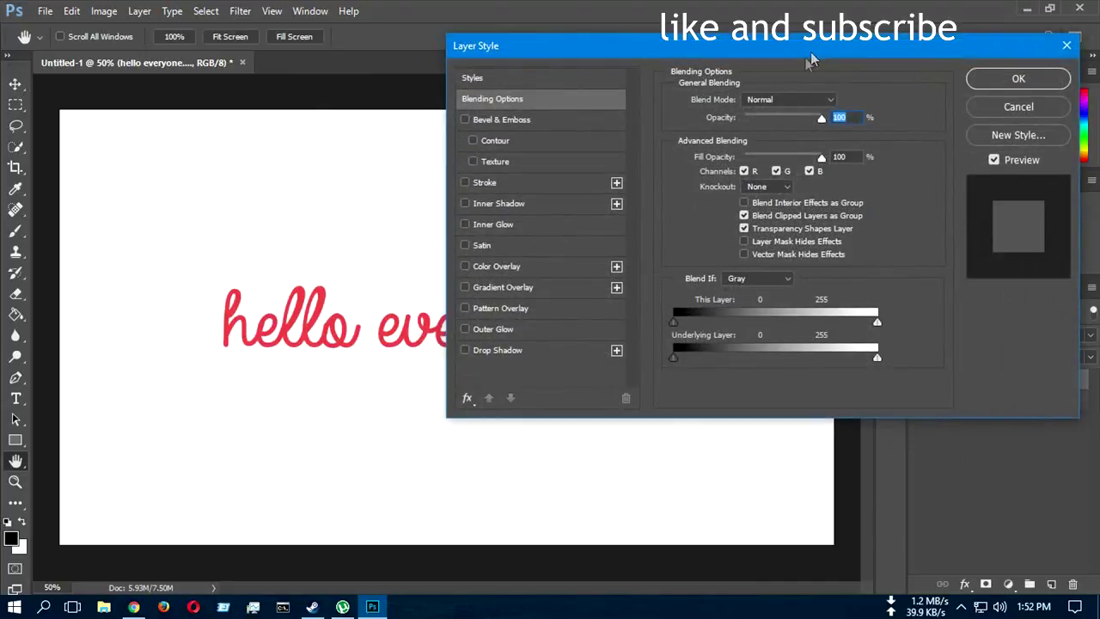
pyautogui.click(515, 120)
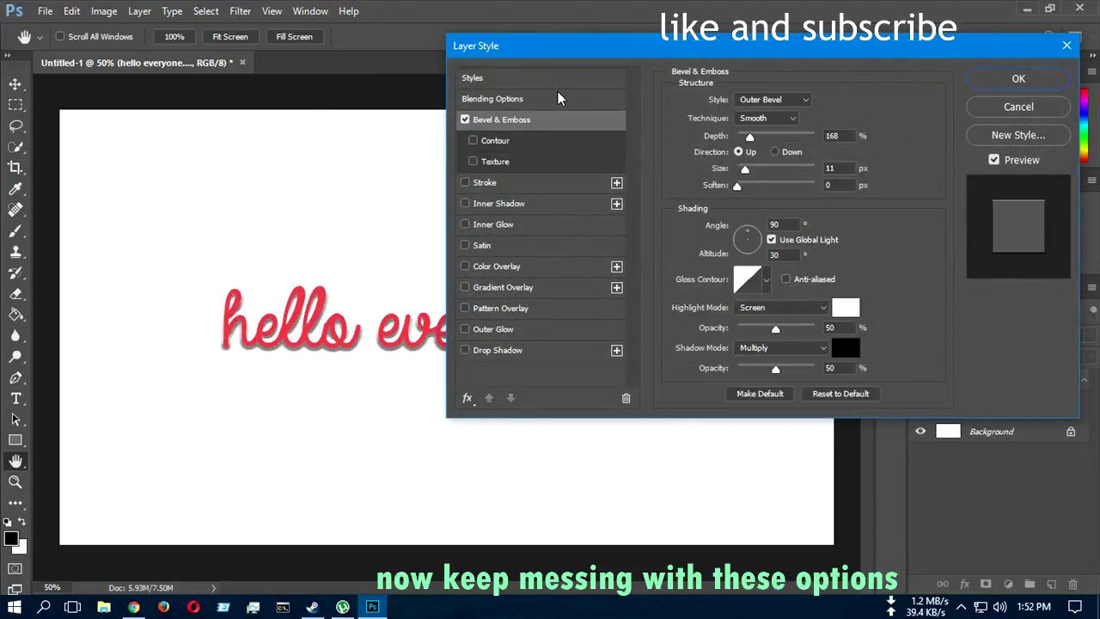
pyautogui.moveTo(589, 62); pyautogui.dragTo(834, 59)
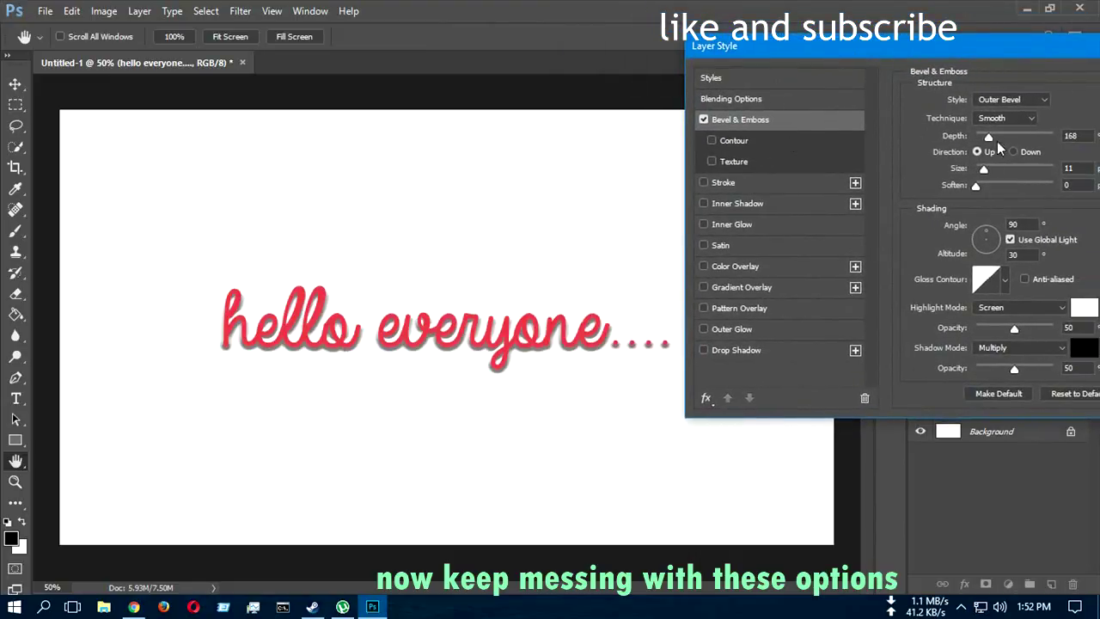
pyautogui.moveTo(988, 140); pyautogui.dragTo(988, 144)
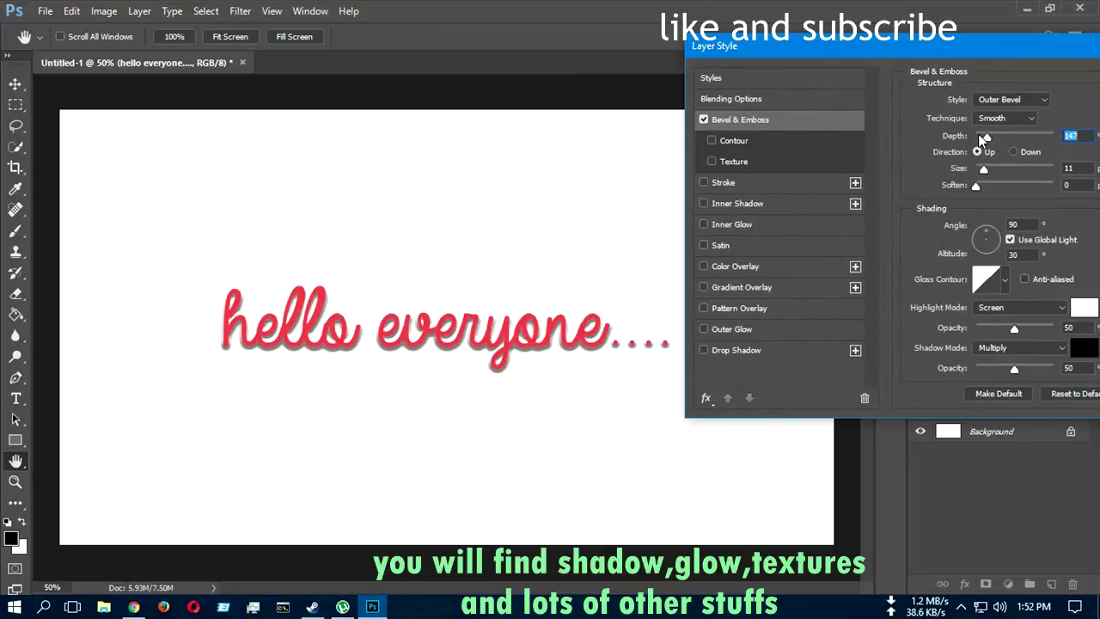
pyautogui.click(712, 141)
pyautogui.click(711, 140)
pyautogui.click(712, 162)
pyautogui.click(710, 161)
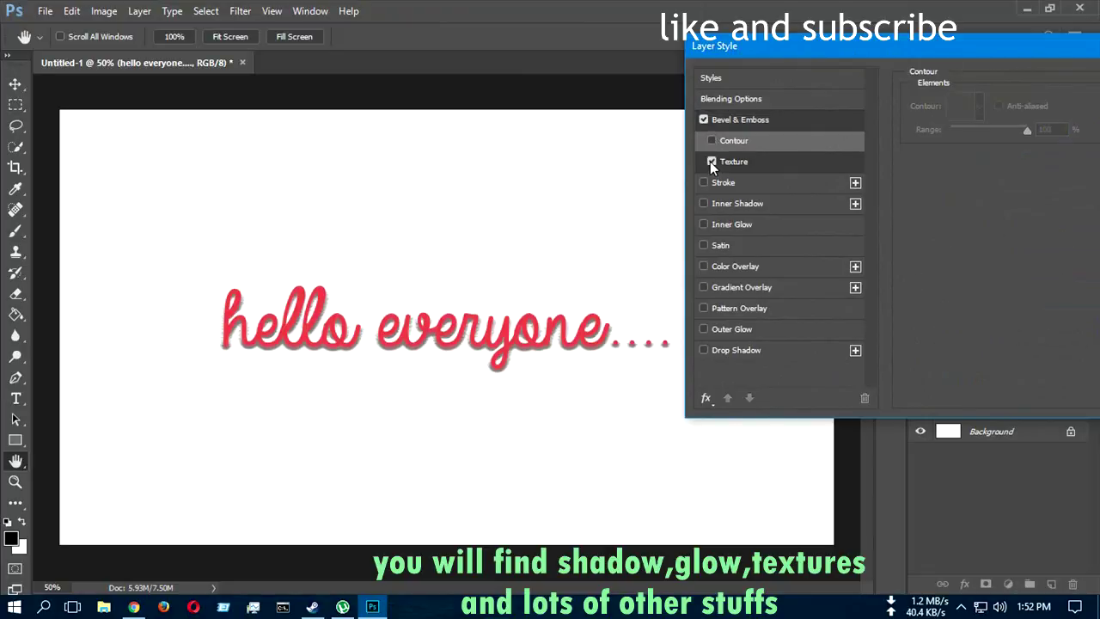
pyautogui.click(711, 161)
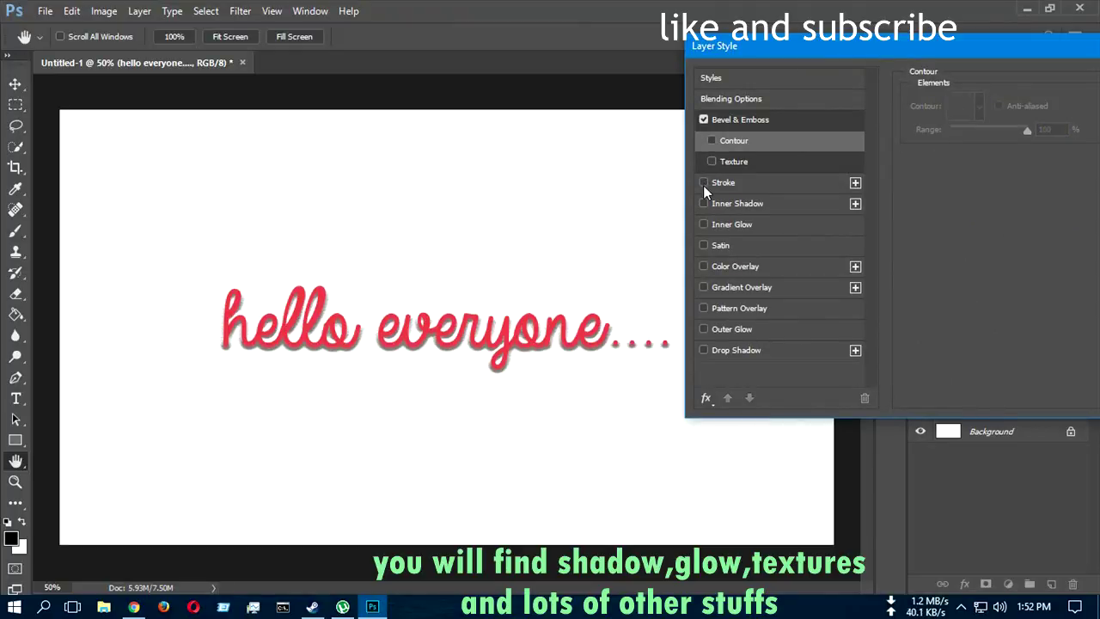
pyautogui.click(703, 183)
pyautogui.click(729, 183)
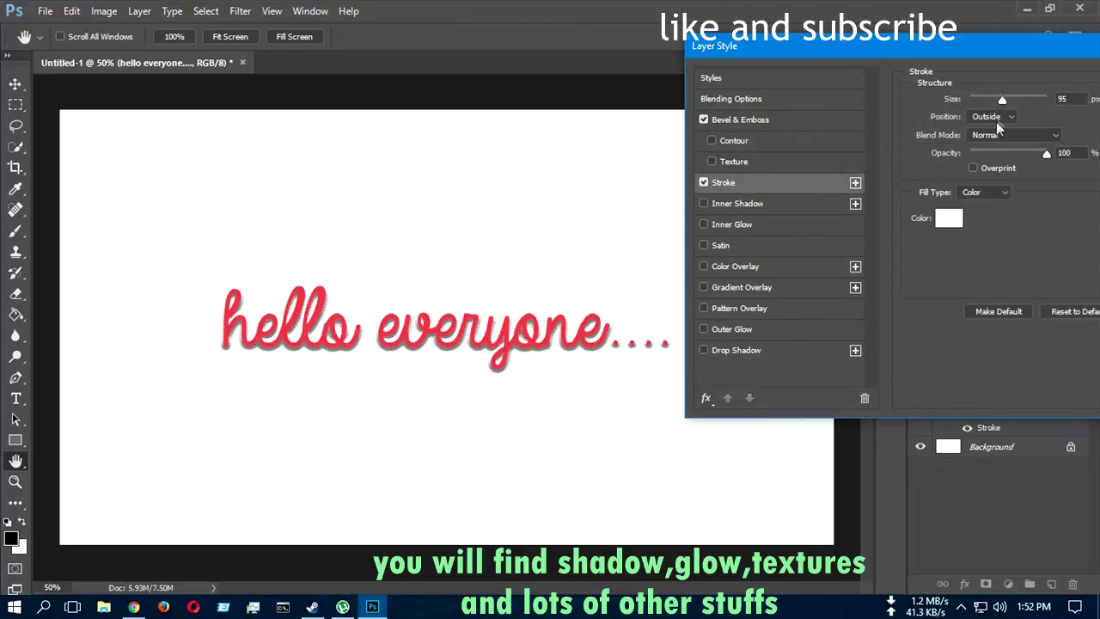
pyautogui.moveTo(1041, 101); pyautogui.dragTo(988, 101)
pyautogui.click(701, 183)
pyautogui.click(720, 204)
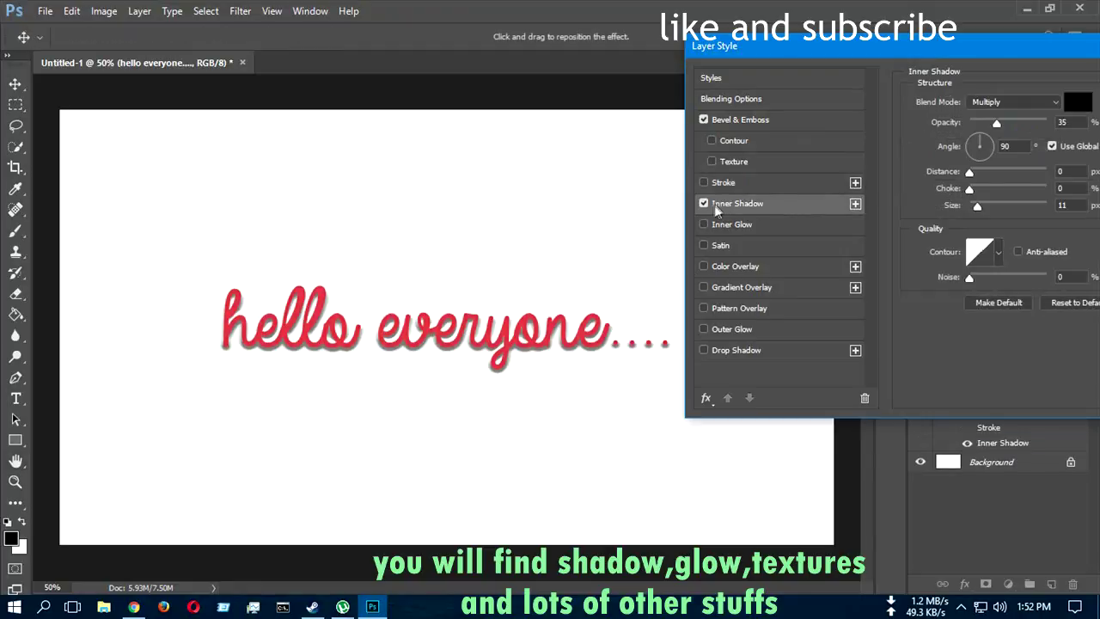
pyautogui.moveTo(999, 125); pyautogui.dragTo(1022, 124)
pyautogui.moveTo(1017, 124); pyautogui.dragTo(1015, 124)
pyautogui.moveTo(971, 174); pyautogui.dragTo(981, 172)
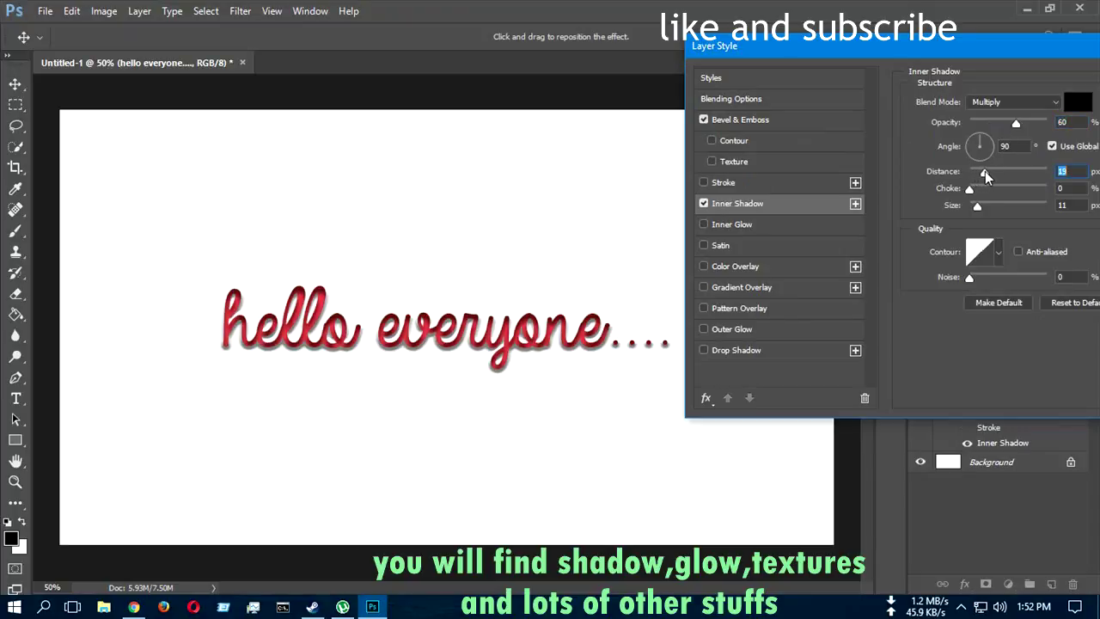
pyautogui.moveTo(983, 171); pyautogui.dragTo(966, 174)
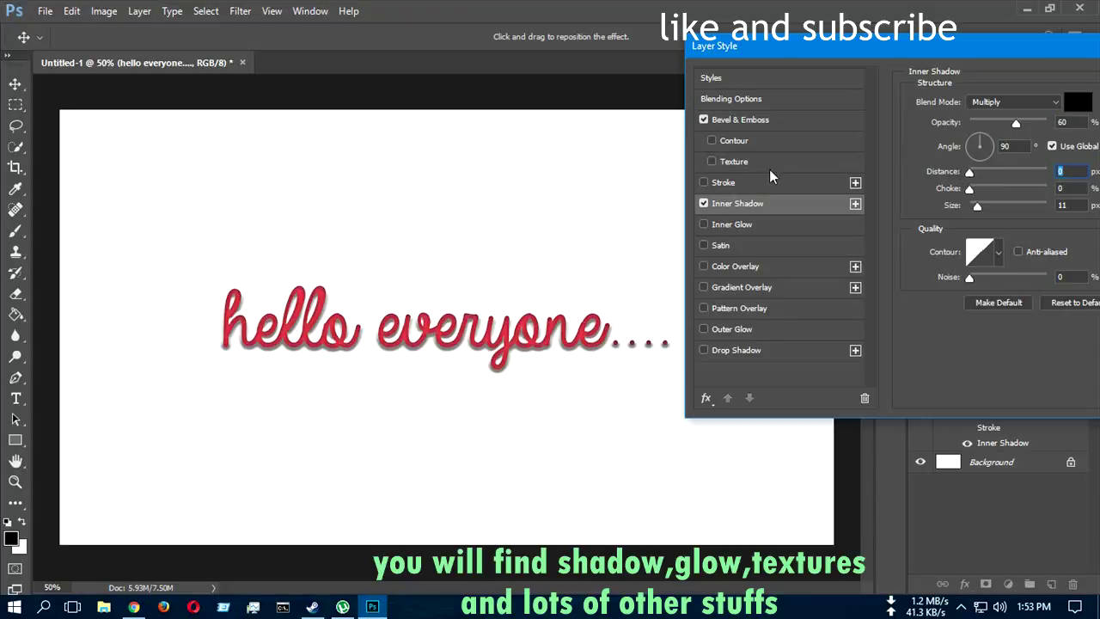
pyautogui.click(704, 203)
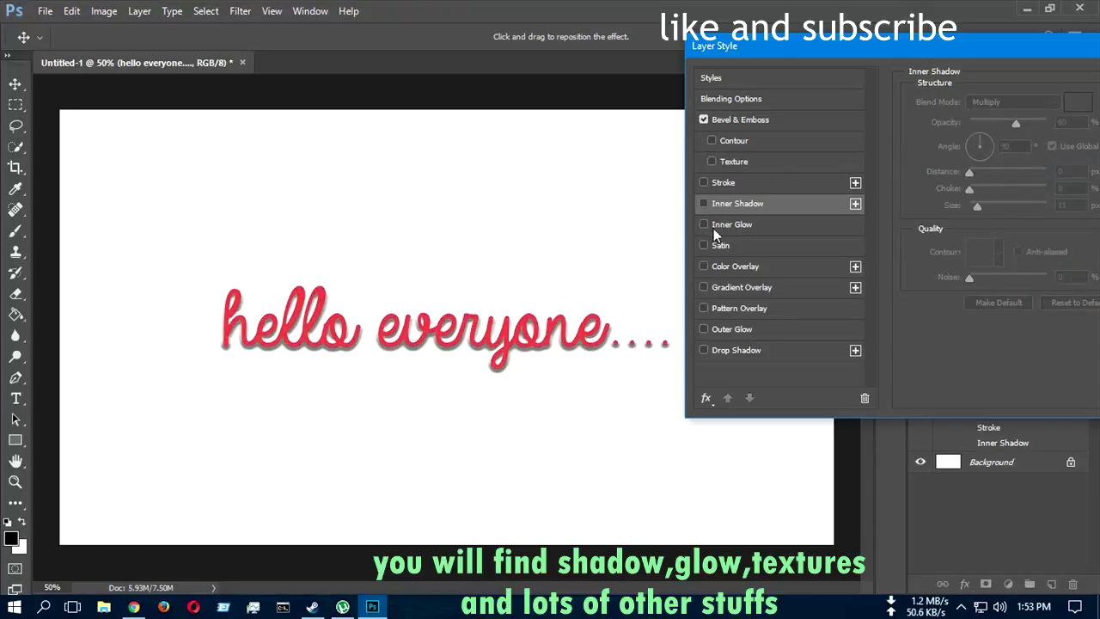
pyautogui.click(715, 351)
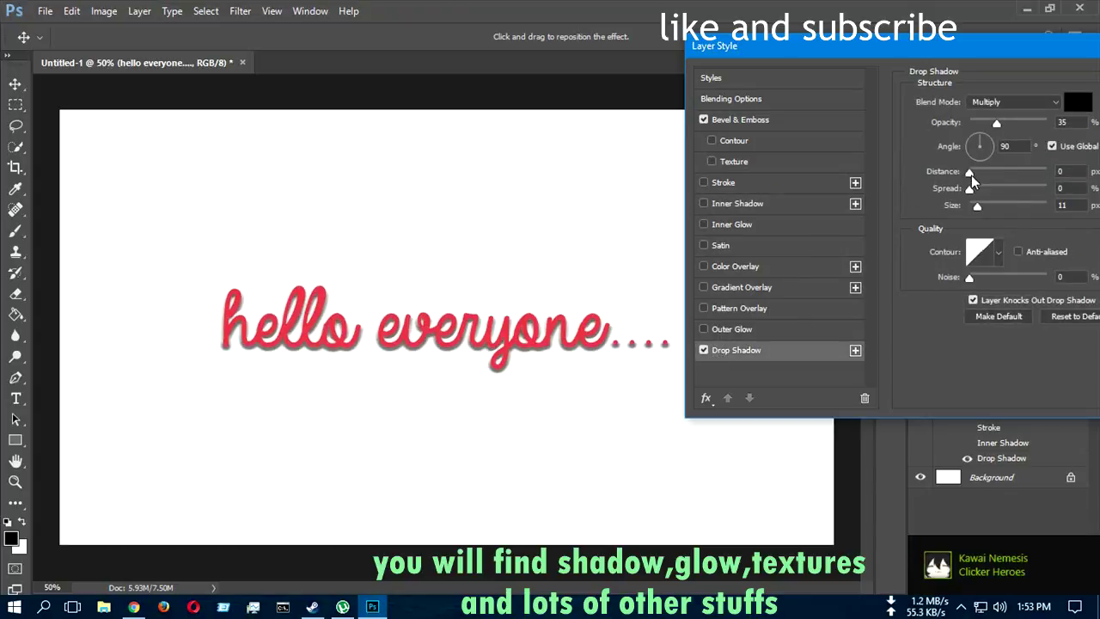
# Set the drop shadow to distance 37, spread 28, opacity 15%, angle 111, size 2, and apply.
pyautogui.moveTo(972, 174); pyautogui.dragTo(999, 174)
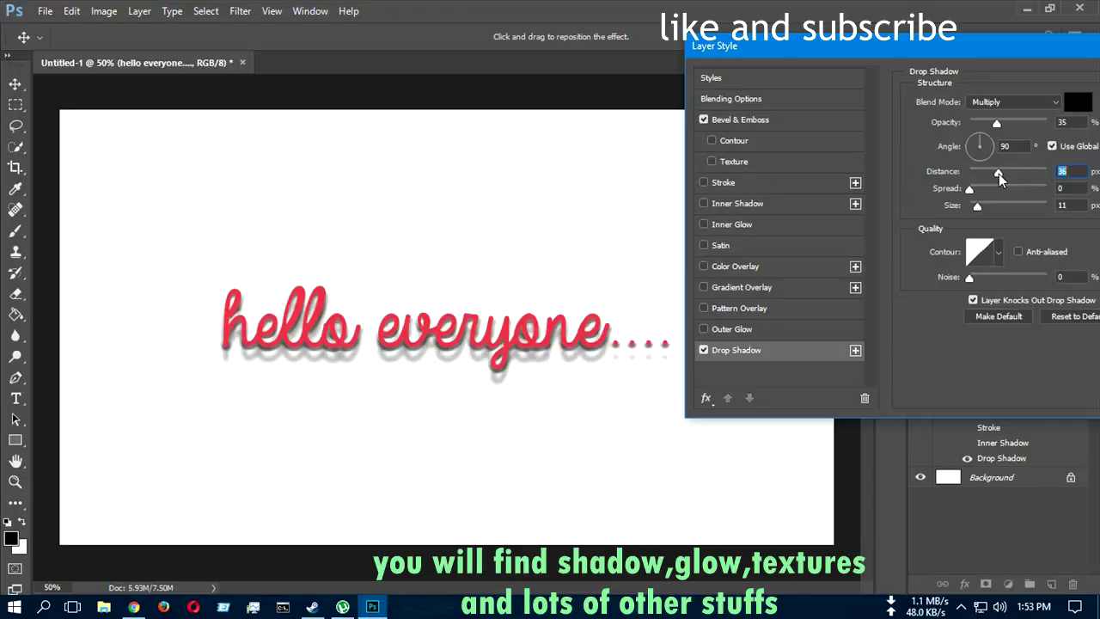
pyautogui.moveTo(968, 188); pyautogui.dragTo(992, 189)
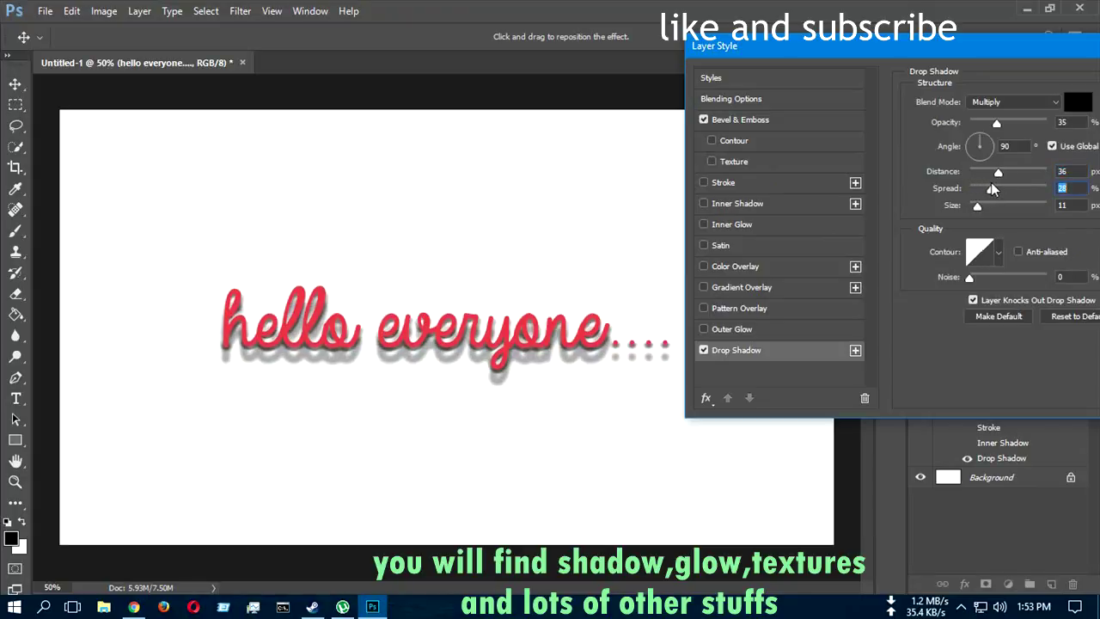
pyautogui.moveTo(994, 189); pyautogui.dragTo(990, 189)
pyautogui.moveTo(997, 122); pyautogui.dragTo(979, 123)
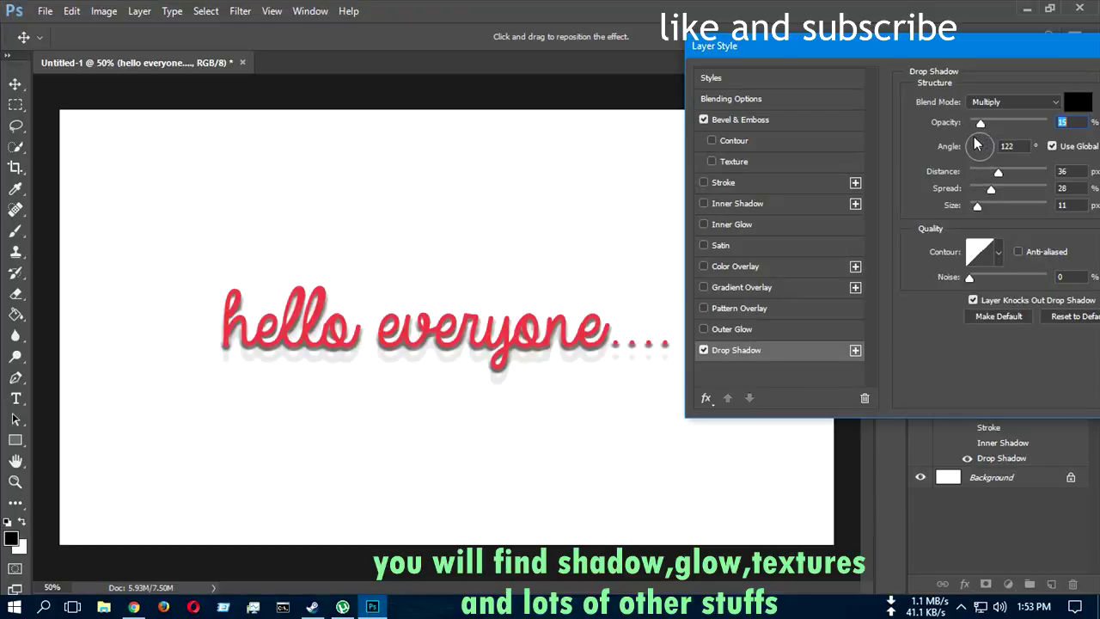
pyautogui.press('Tab')
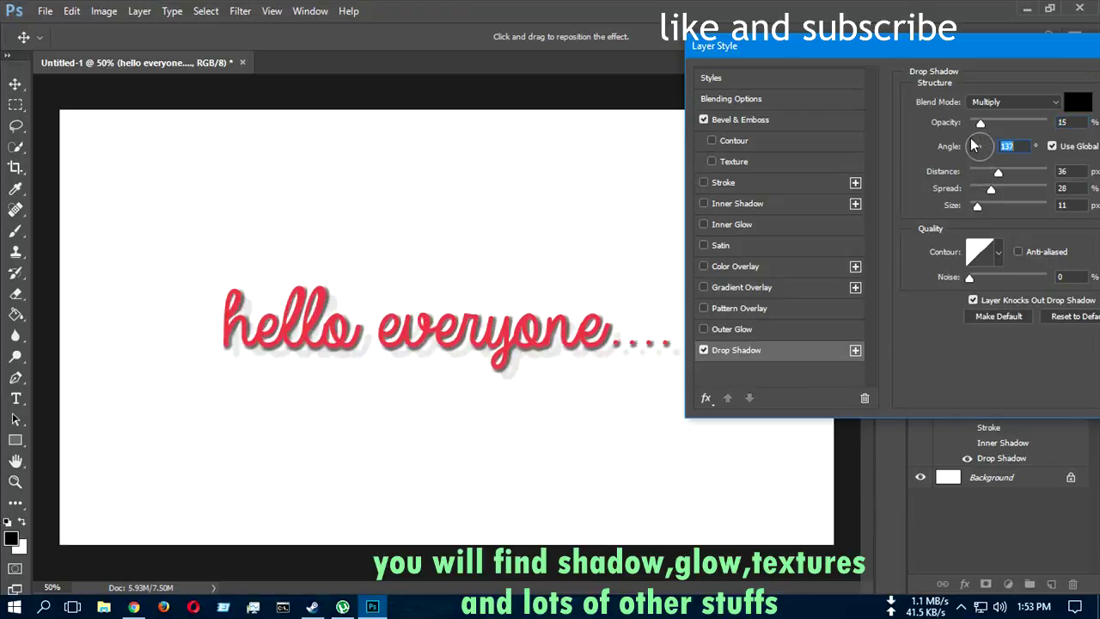
pyautogui.moveTo(547, 368)
pyautogui.mouseDown()
pyautogui.moveTo(552, 386)
pyautogui.moveTo(546, 374)
pyautogui.mouseUp()
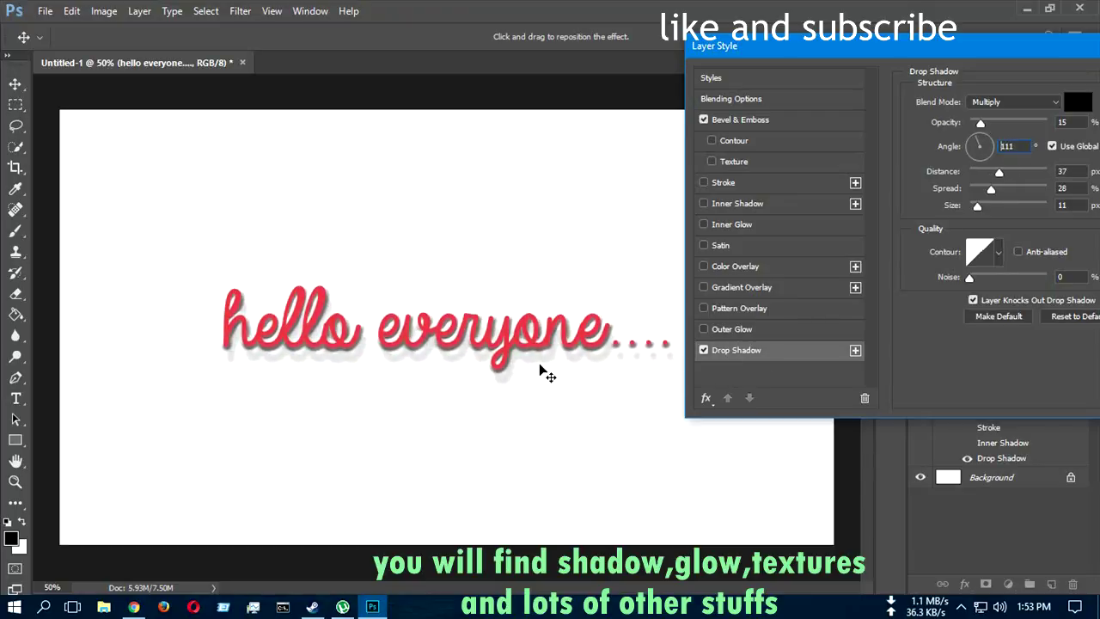
pyautogui.moveTo(978, 210); pyautogui.dragTo(971, 211)
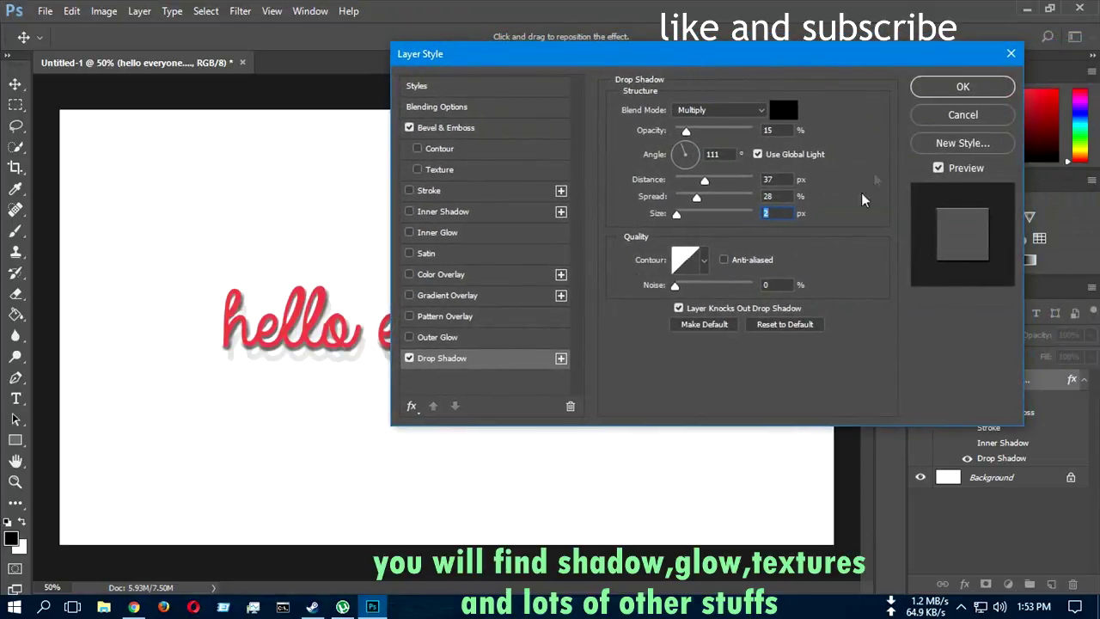
pyautogui.click(939, 87)
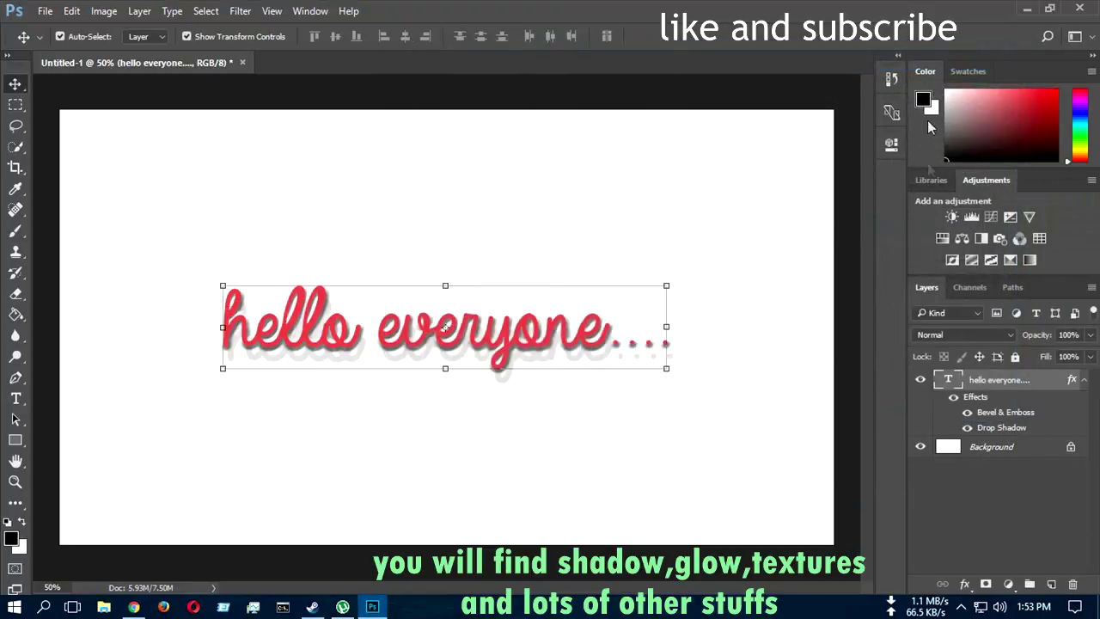
# Start a new text line 'congrats ,' below the title and size it to 16.01 pt.
pyautogui.click(762, 357)
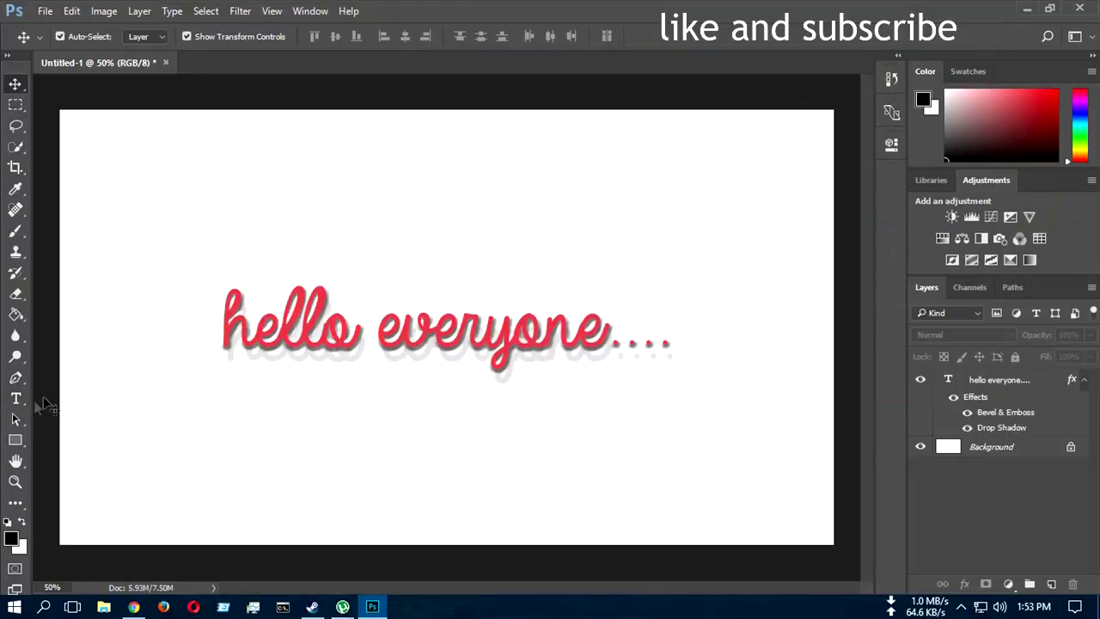
pyautogui.click(15, 402)
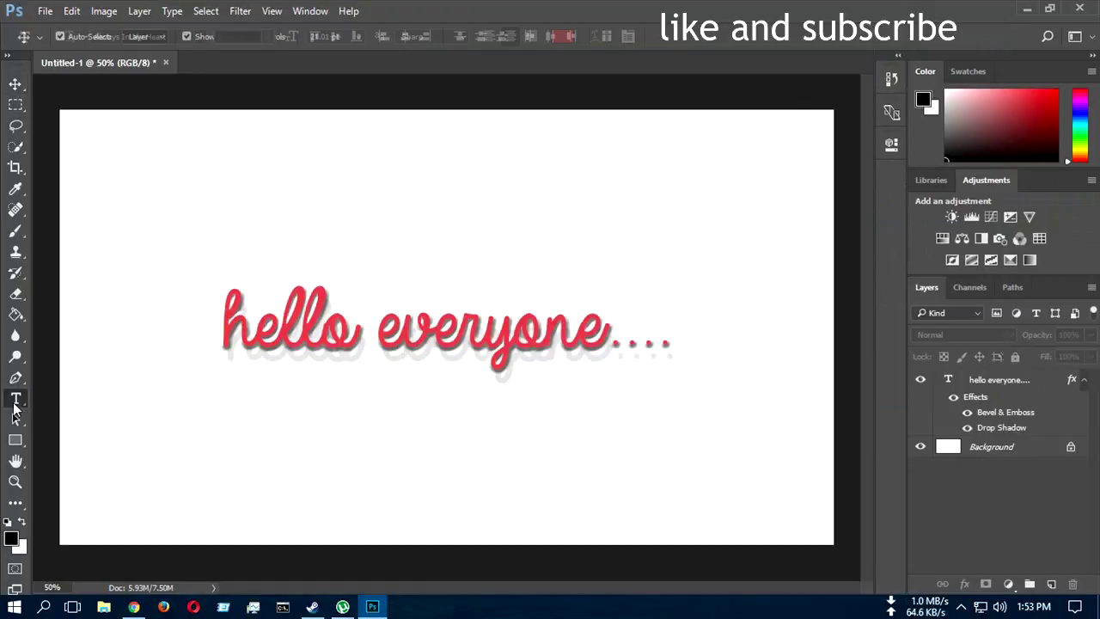
pyautogui.click(322, 454)
pyautogui.write('coongrats')
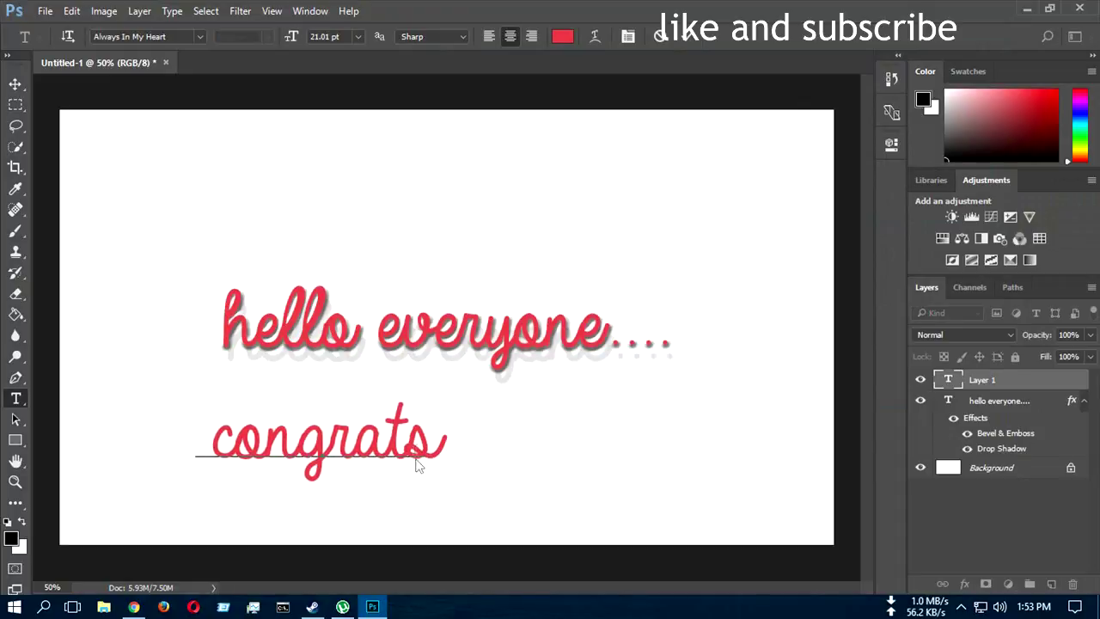
pyautogui.write(' ,')
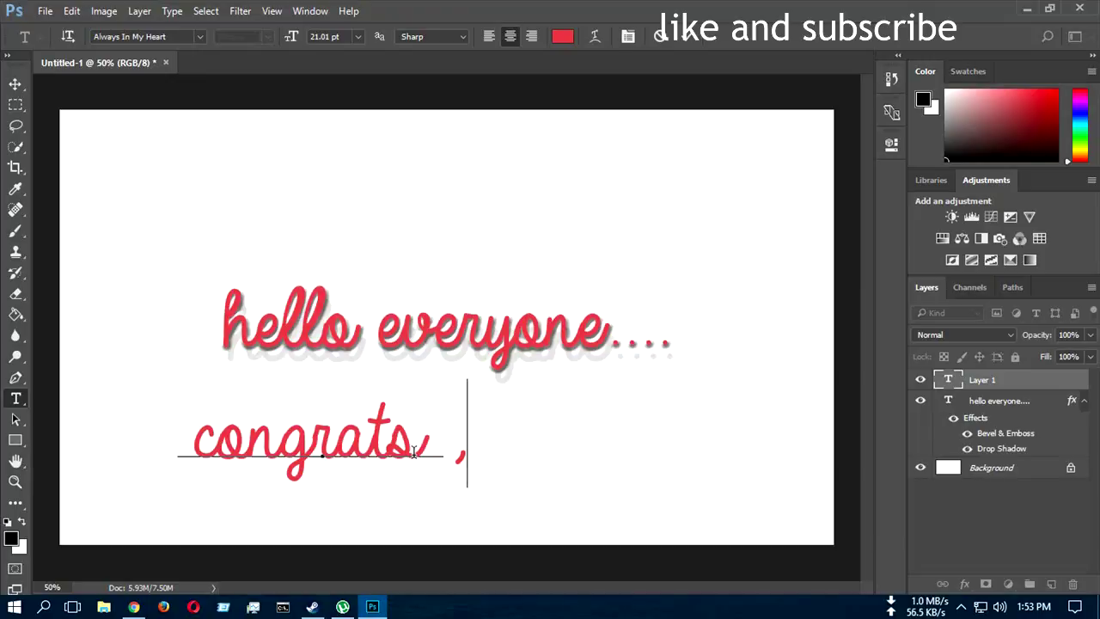
pyautogui.hotkey('ctrl', 'a')
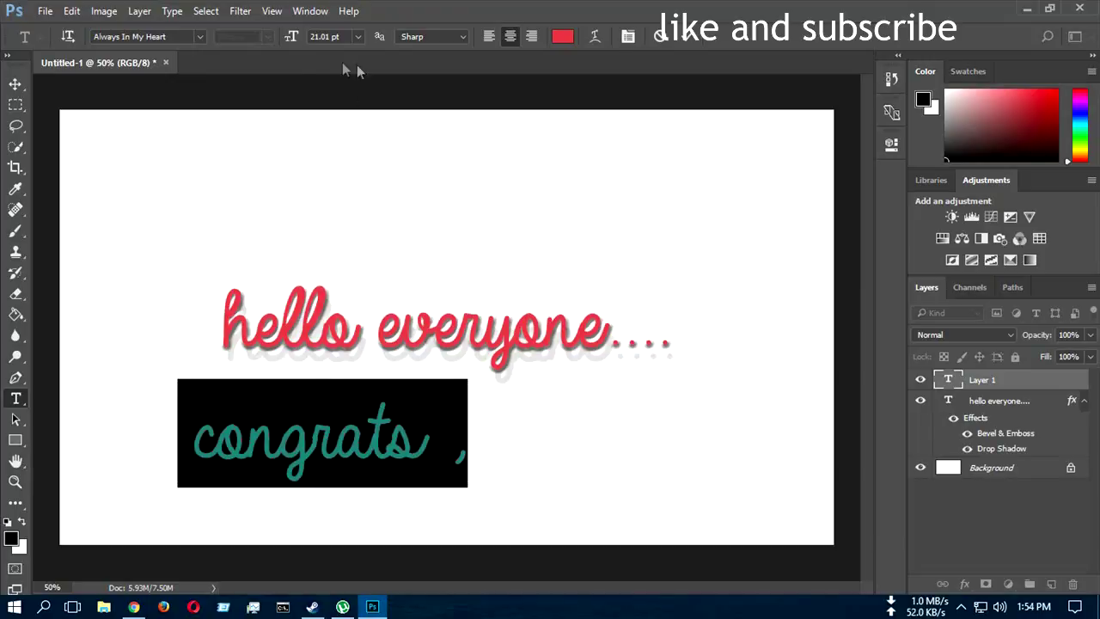
pyautogui.moveTo(291, 45); pyautogui.dragTo(283, 37)
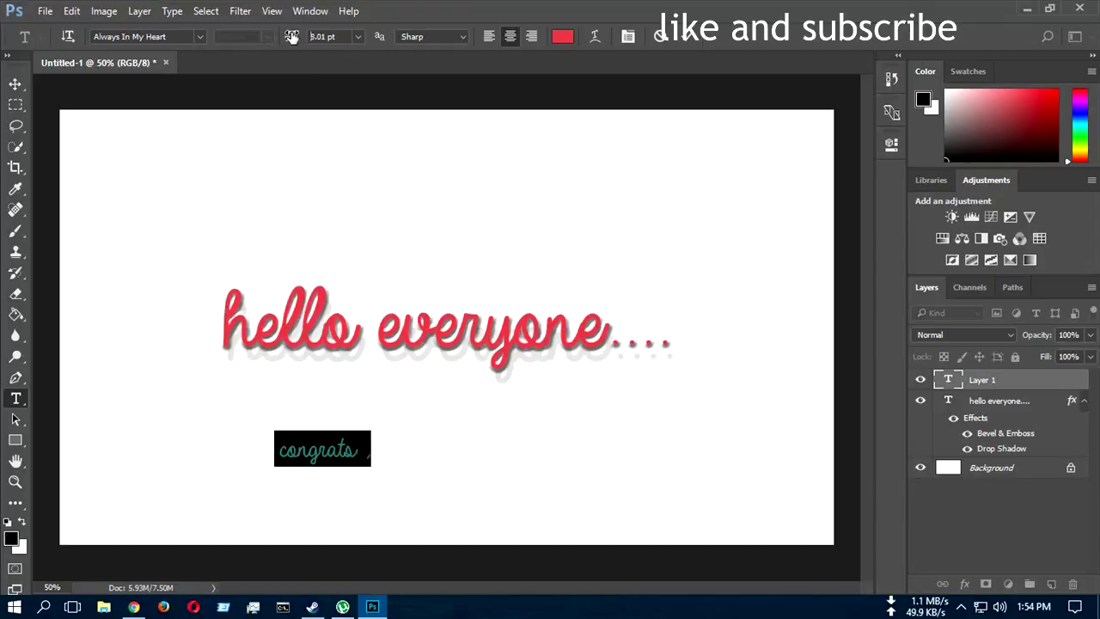
pyautogui.moveTo(282, 37); pyautogui.dragTo(309, 37)
pyautogui.click(439, 451)
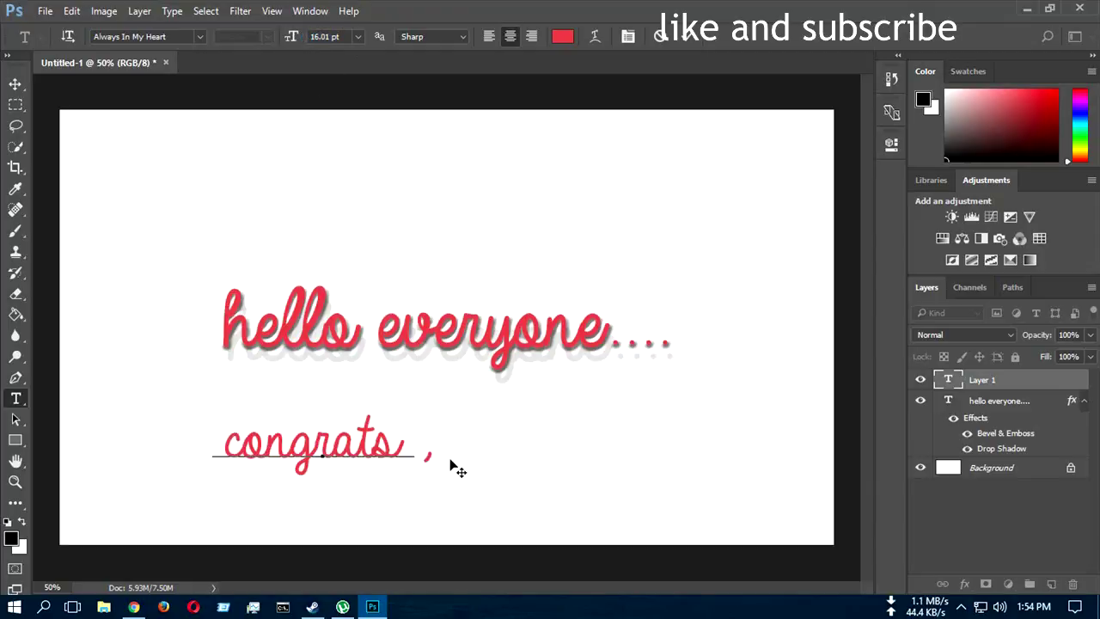
# Continue with 'now you know how to' and a second line 'make your text stylish'.
pyautogui.write(', you')
pyautogui.press('BackSpace')
pyautogui.press('BackSpace')
pyautogui.press('BackSpace')
pyautogui.write('now you know ')
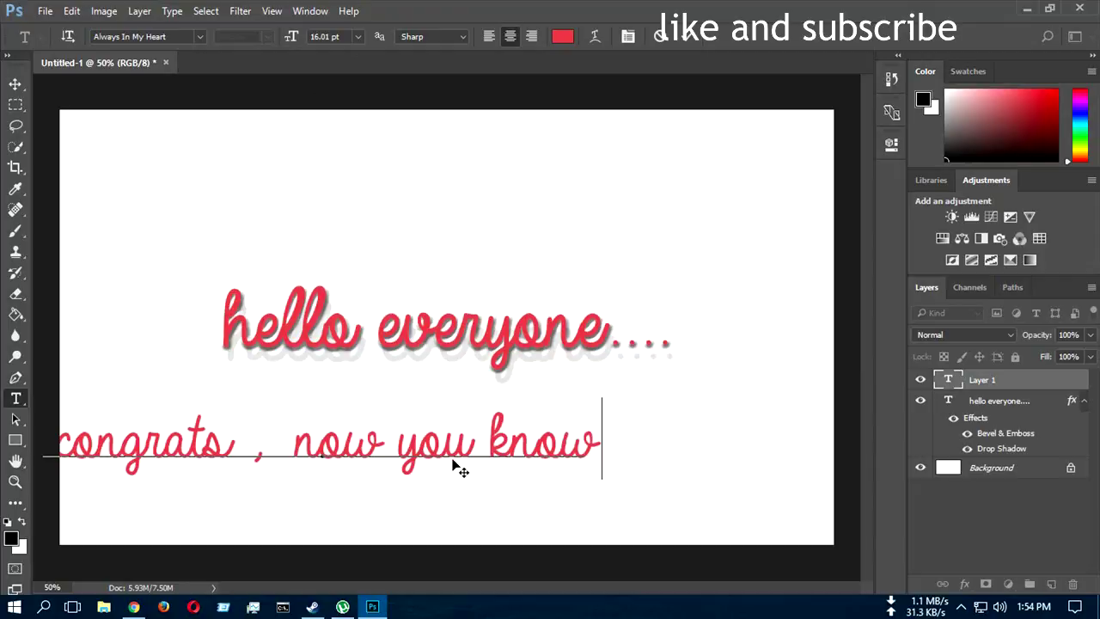
pyautogui.write('how to')
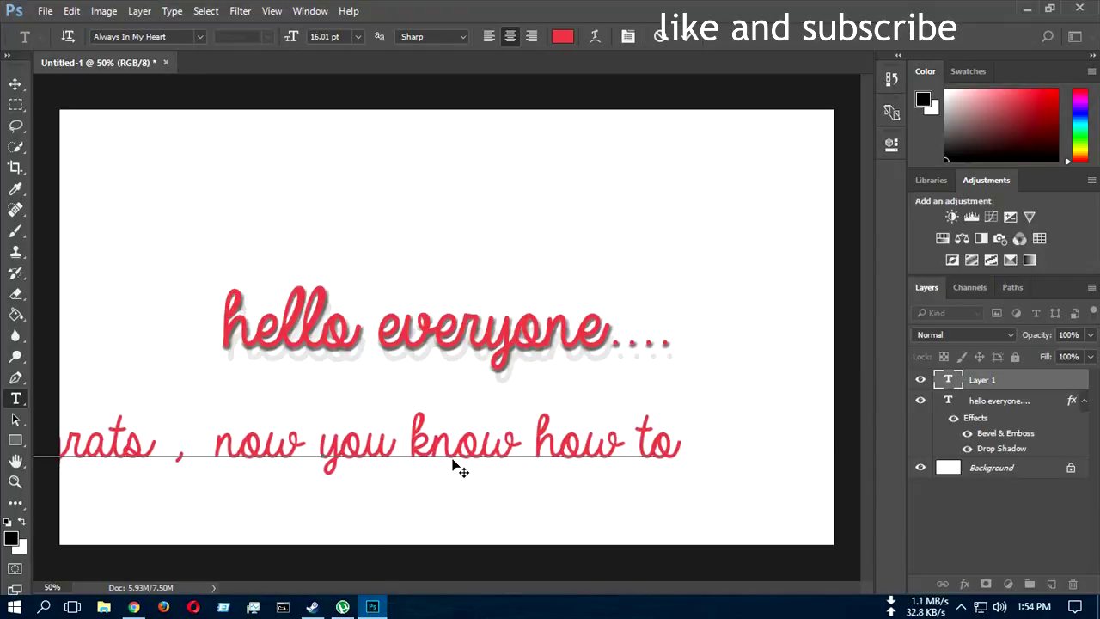
pyautogui.press('Return')
pyautogui.write('make your text stylish')
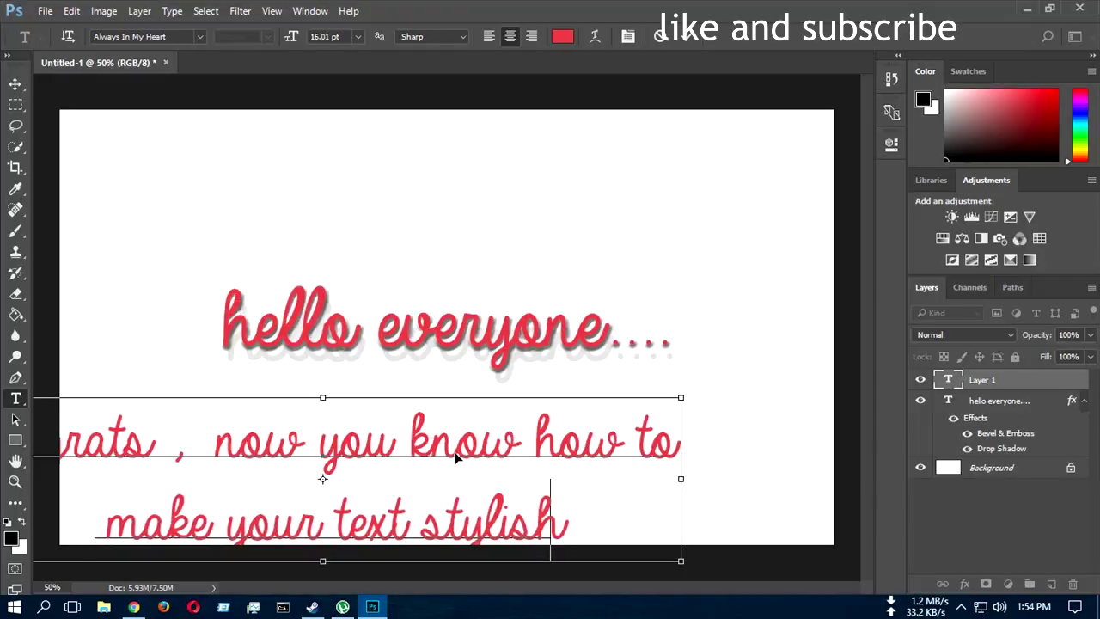
pyautogui.hotkey('ctrl', 'a')
# Shrink the message to 8.01 pt, centre it under the title, and set it in Alien Encounters.
pyautogui.moveTo(296, 38); pyautogui.dragTo(291, 55)
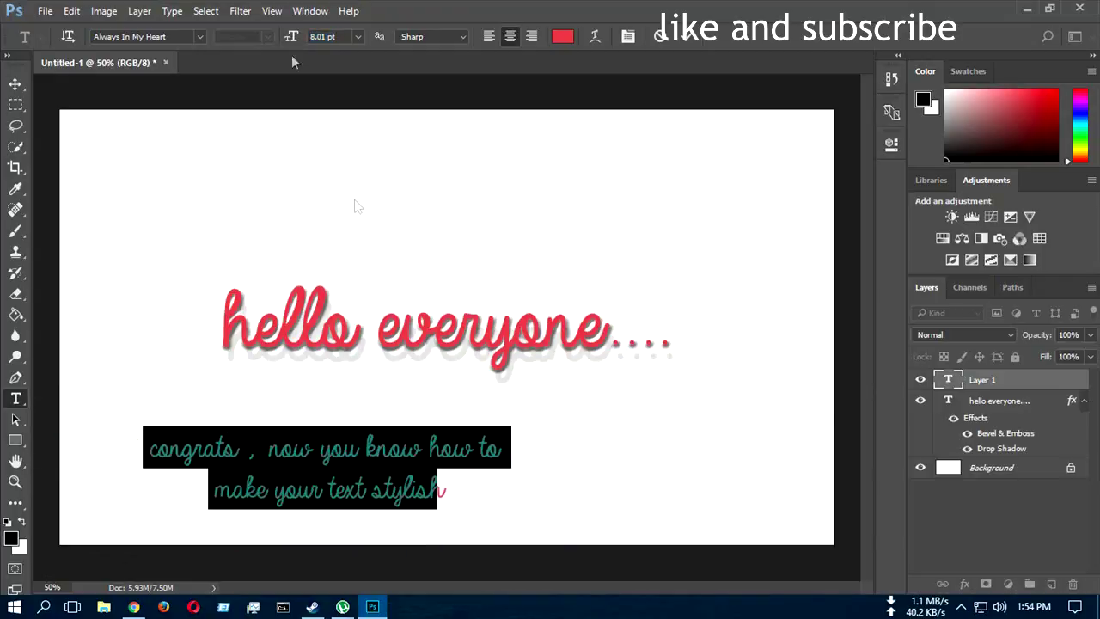
pyautogui.moveTo(491, 520); pyautogui.dragTo(607, 513)
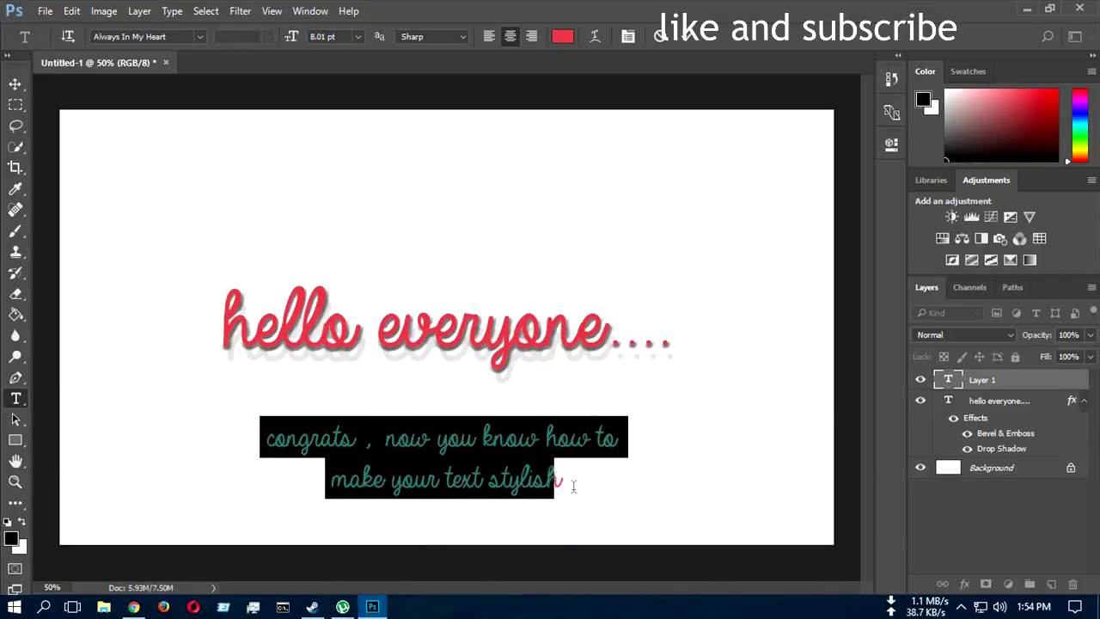
pyautogui.click(540, 478)
pyautogui.moveTo(562, 481); pyautogui.dragTo(226, 402)
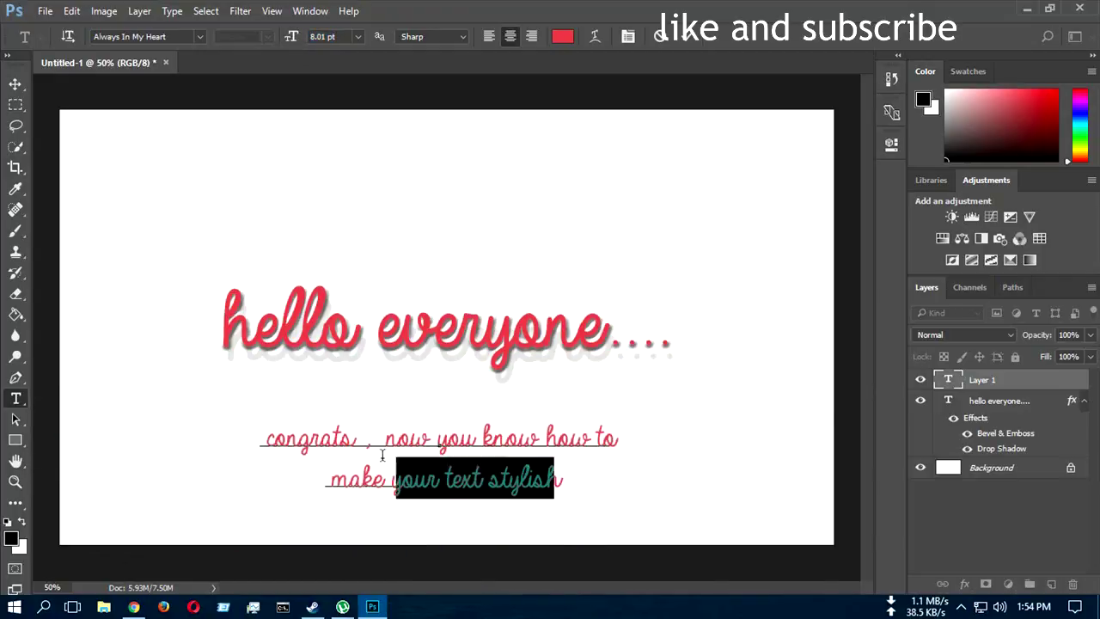
pyautogui.click(199, 36)
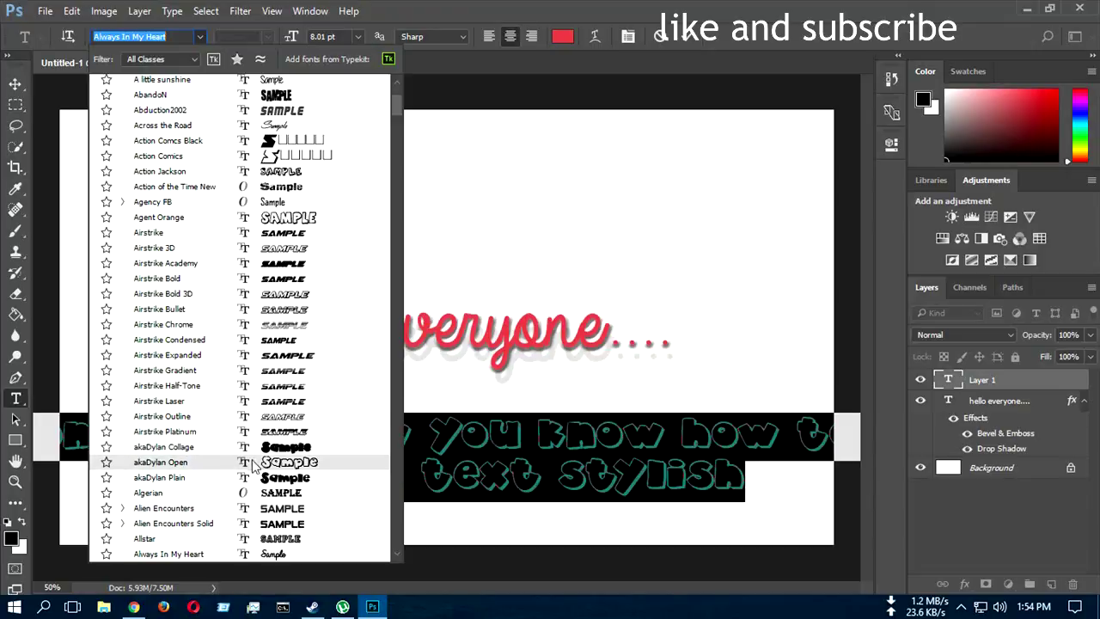
pyautogui.click(258, 509)
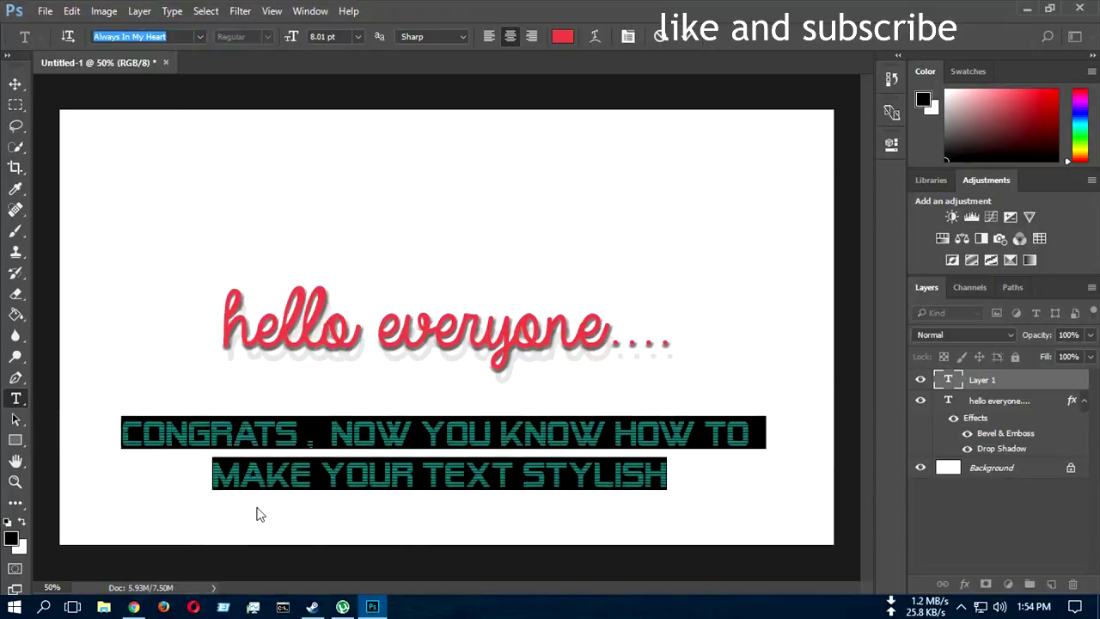
pyautogui.click(421, 471)
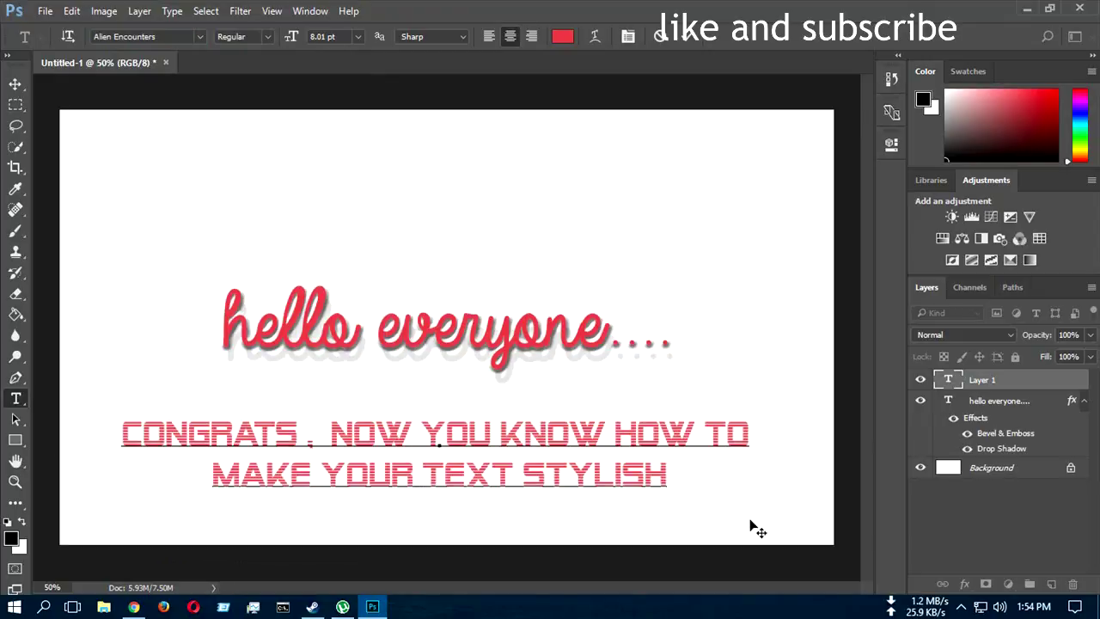
# Colour the whole message purple #8a3aec and commit the text.
pyautogui.moveTo(670, 474); pyautogui.dragTo(243, 281)
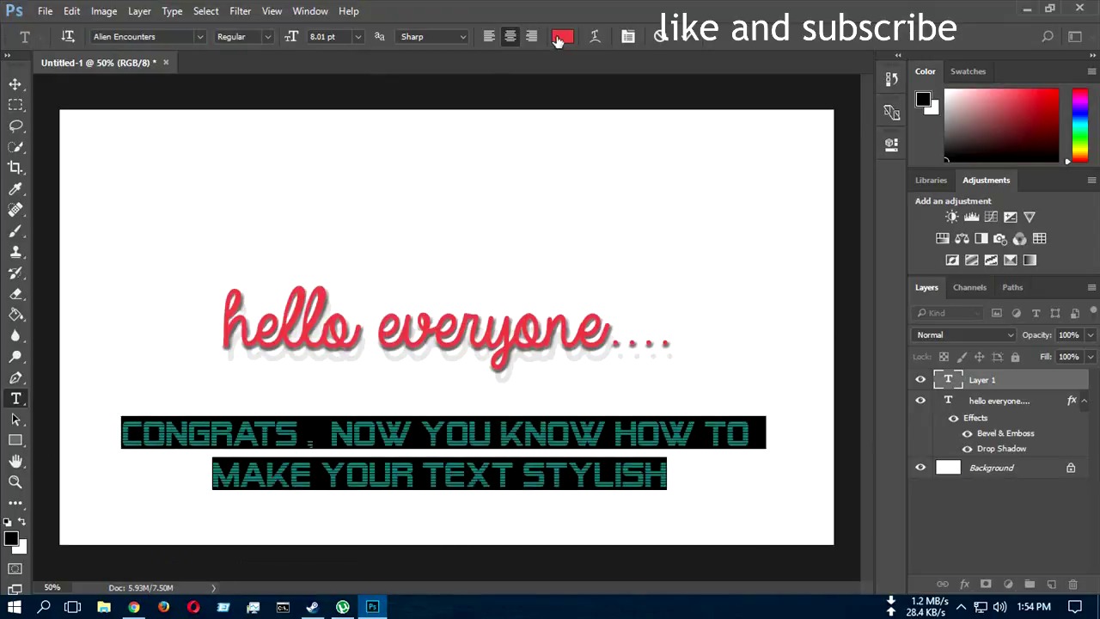
pyautogui.click(559, 38)
pyautogui.moveTo(723, 169)
pyautogui.mouseDown()
pyautogui.moveTo(778, 251)
pyautogui.moveTo(752, 97)
pyautogui.mouseUp()
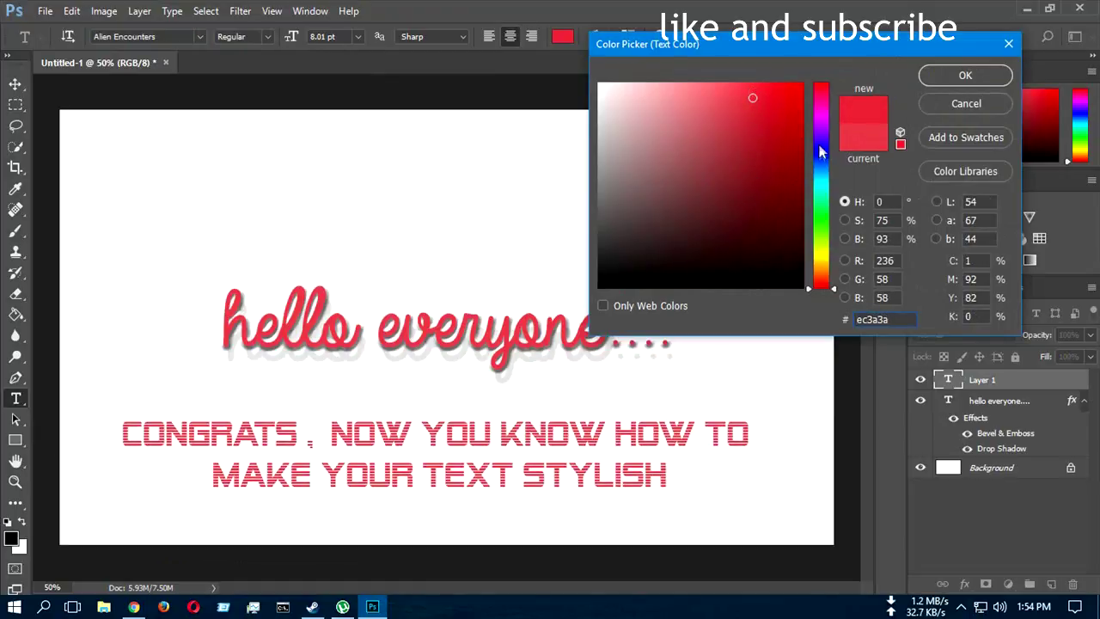
pyautogui.moveTo(820, 152); pyautogui.dragTo(814, 138)
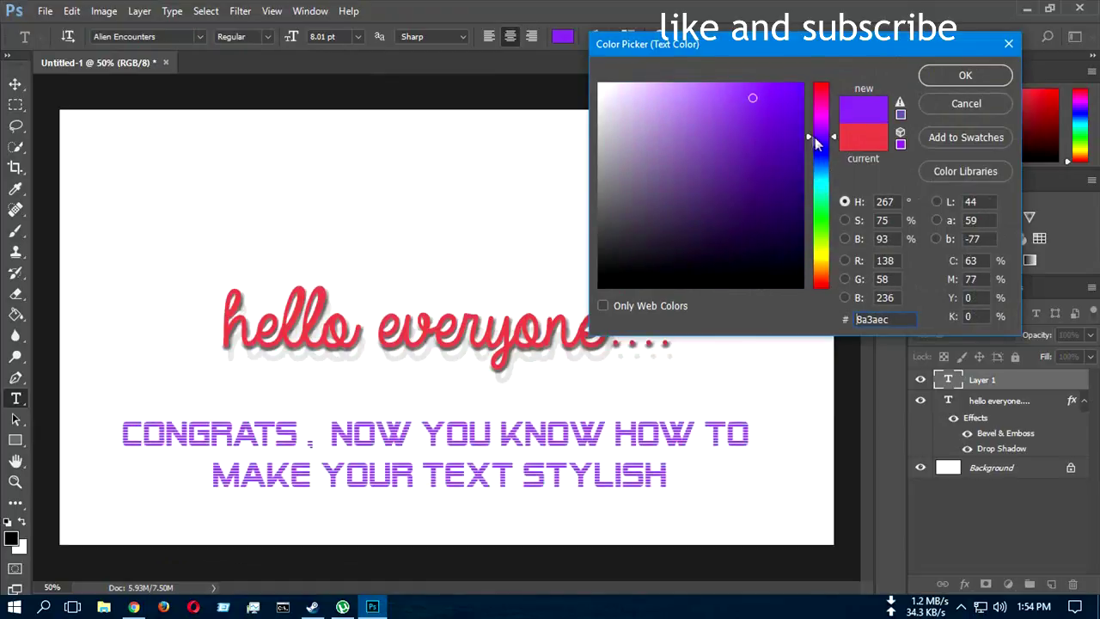
pyautogui.click(949, 76)
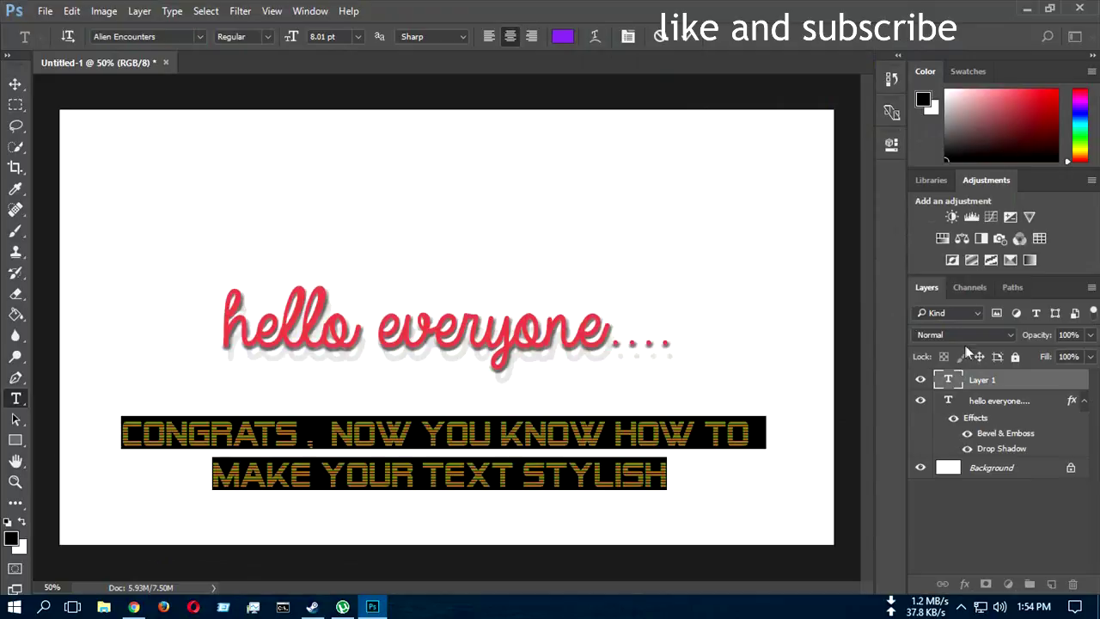
pyautogui.click(988, 402)
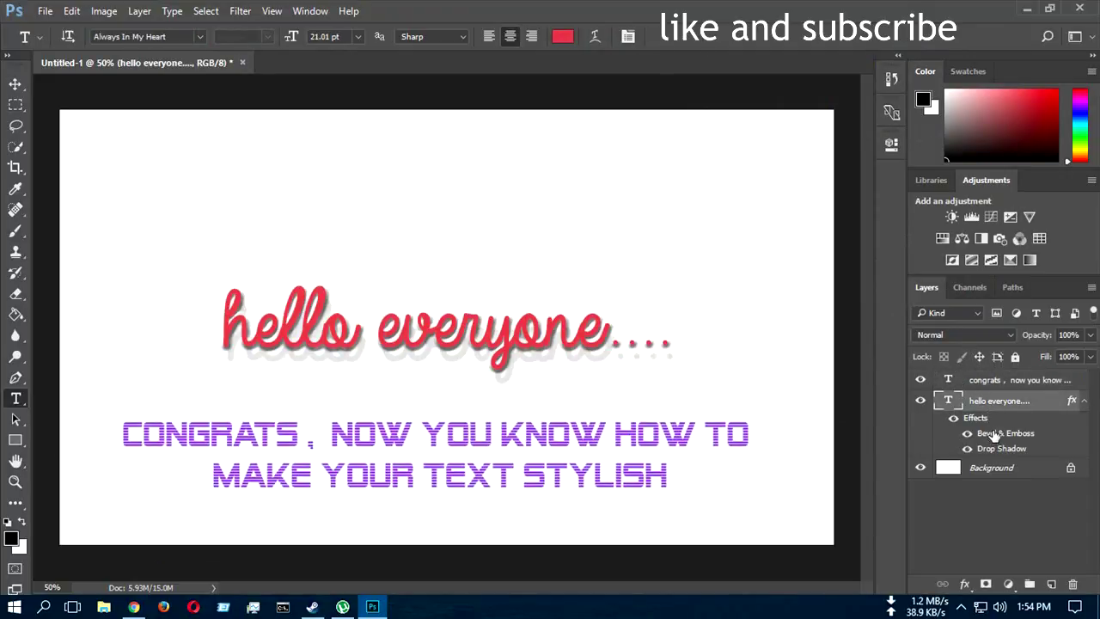
# Inspect the layer options for the title and congrats layers, closing them without changes.
pyautogui.rightClick(992, 432)
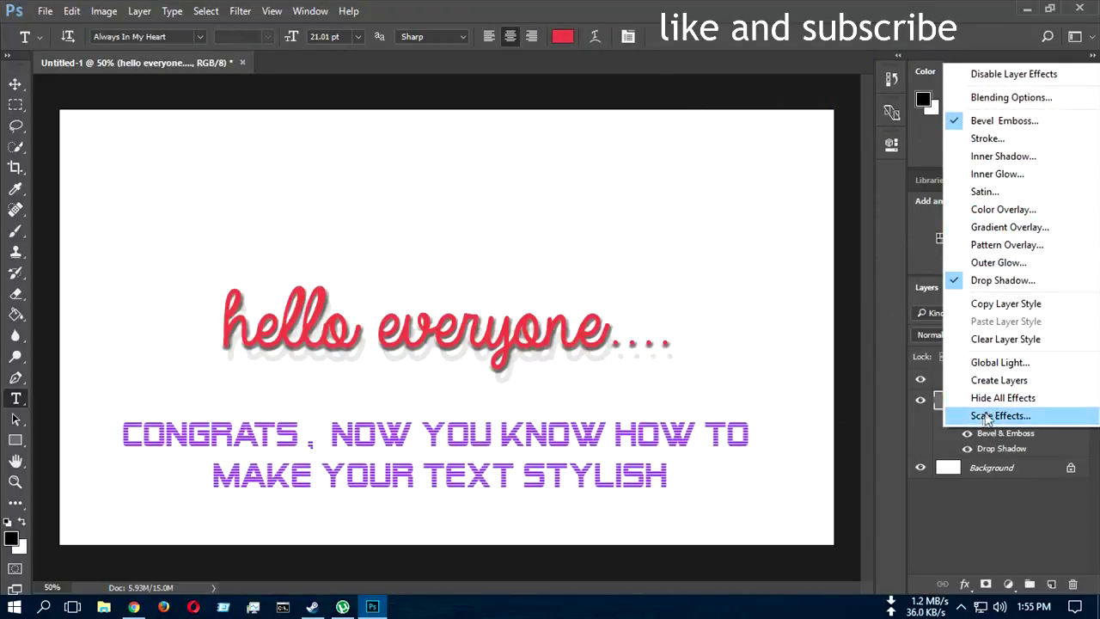
pyautogui.click(980, 447)
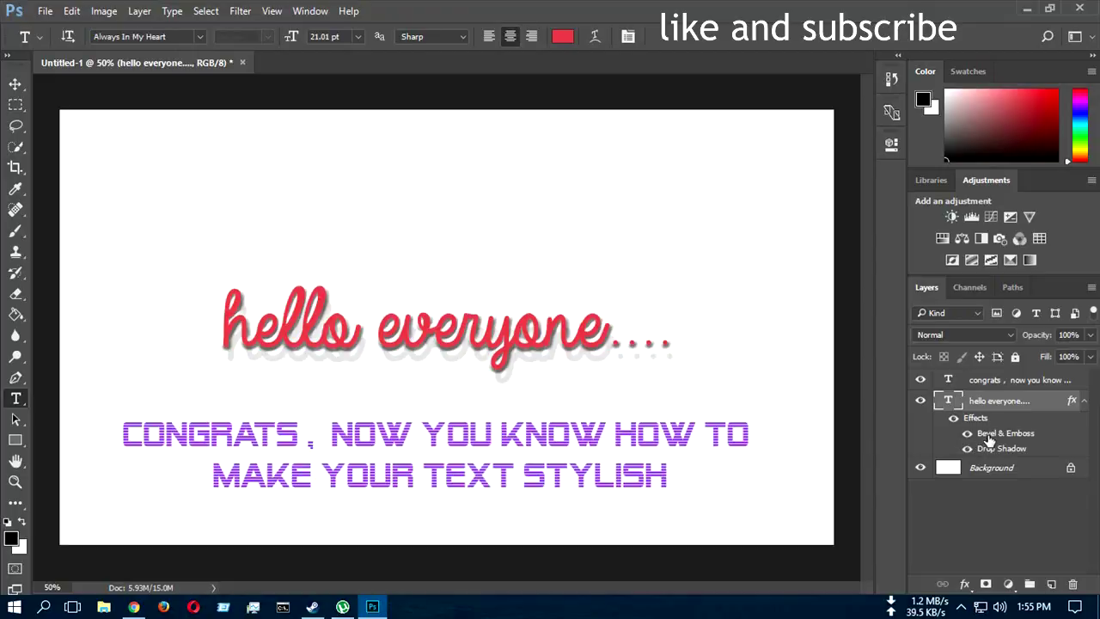
pyautogui.click(1003, 382)
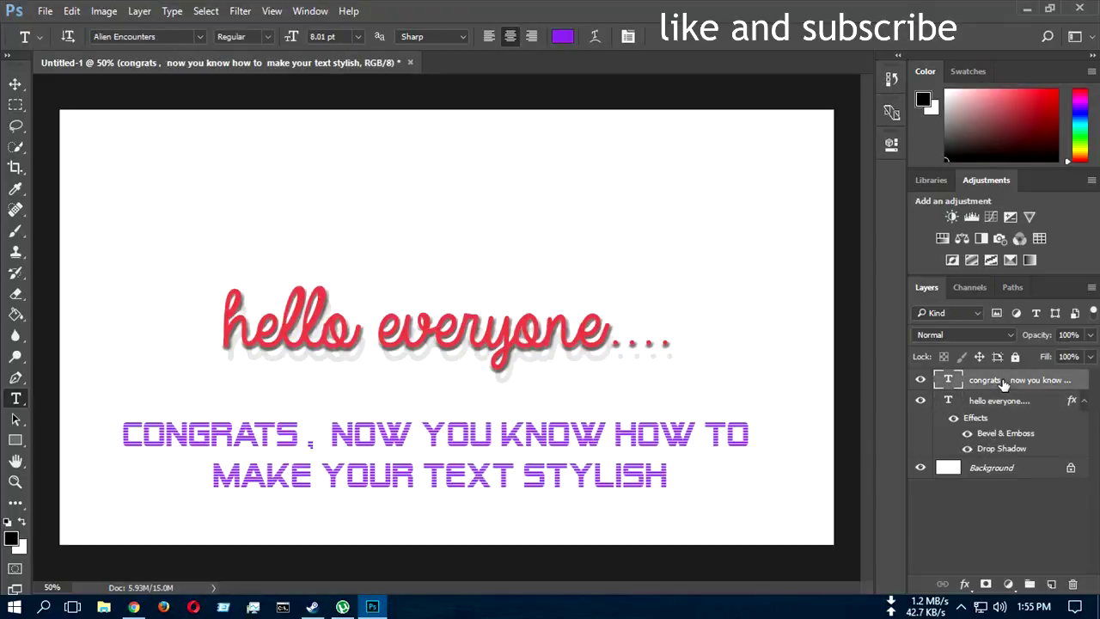
pyautogui.rightClick(1066, 380)
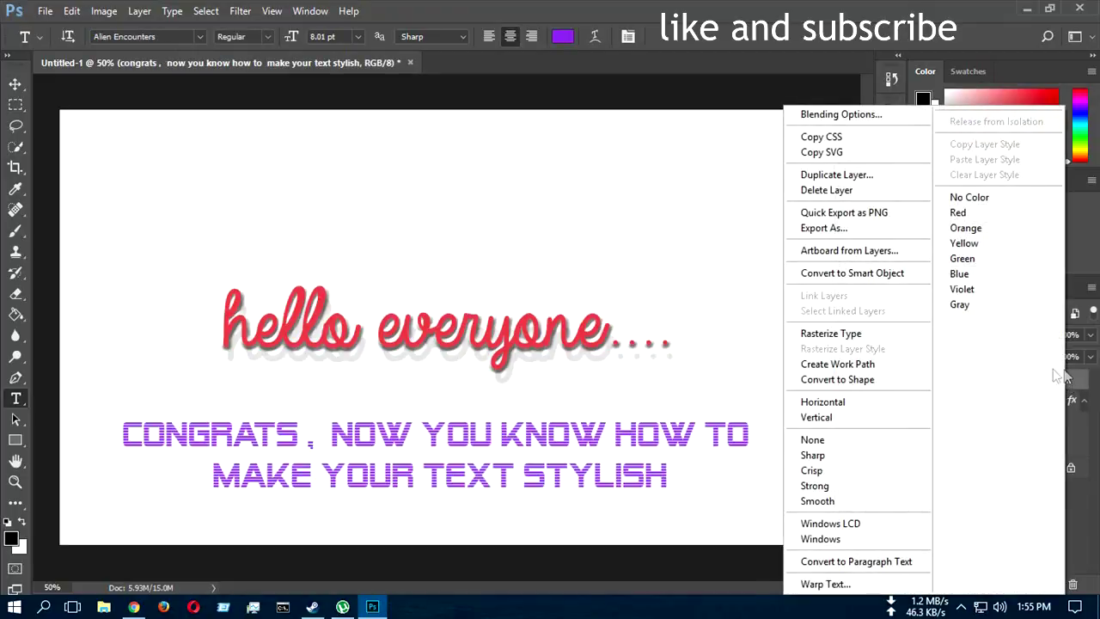
pyautogui.press('Escape')
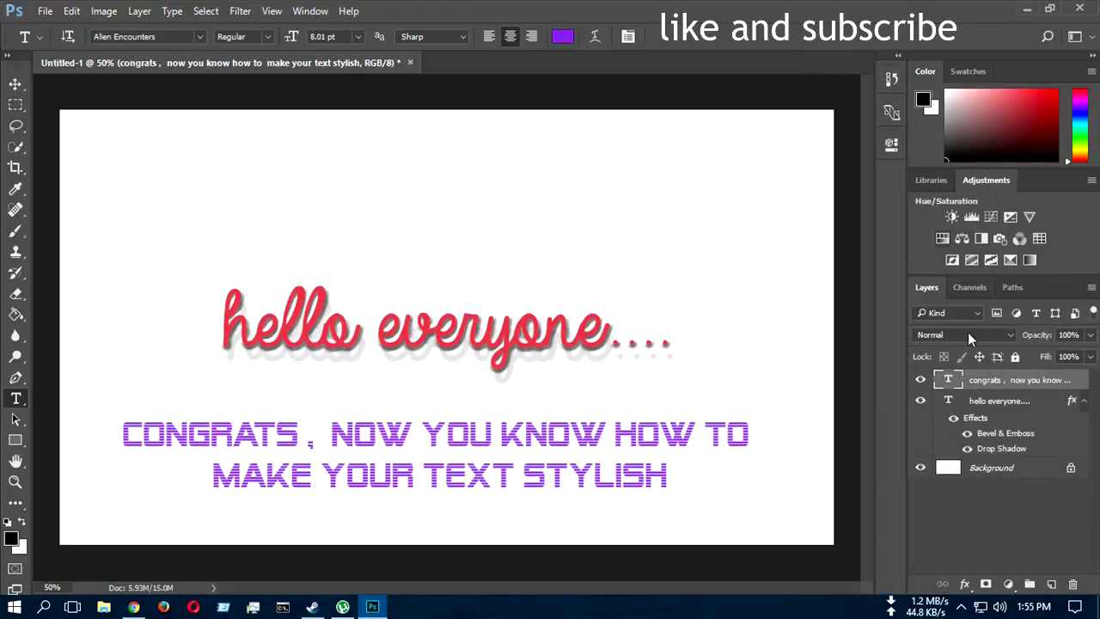
pyautogui.rightClick(990, 402)
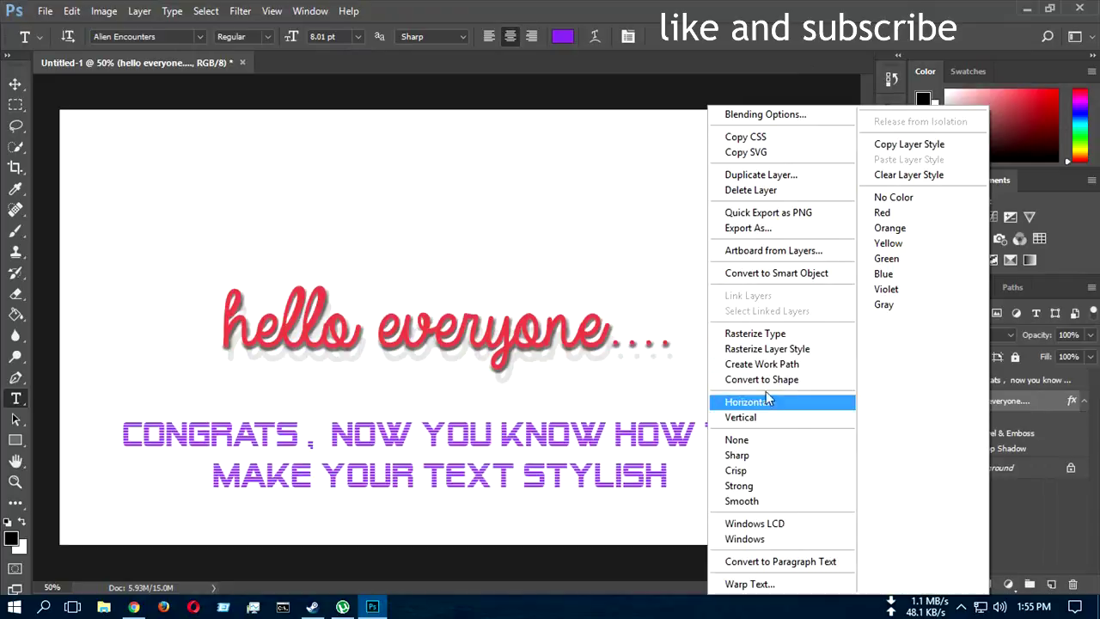
pyautogui.click(563, 155)
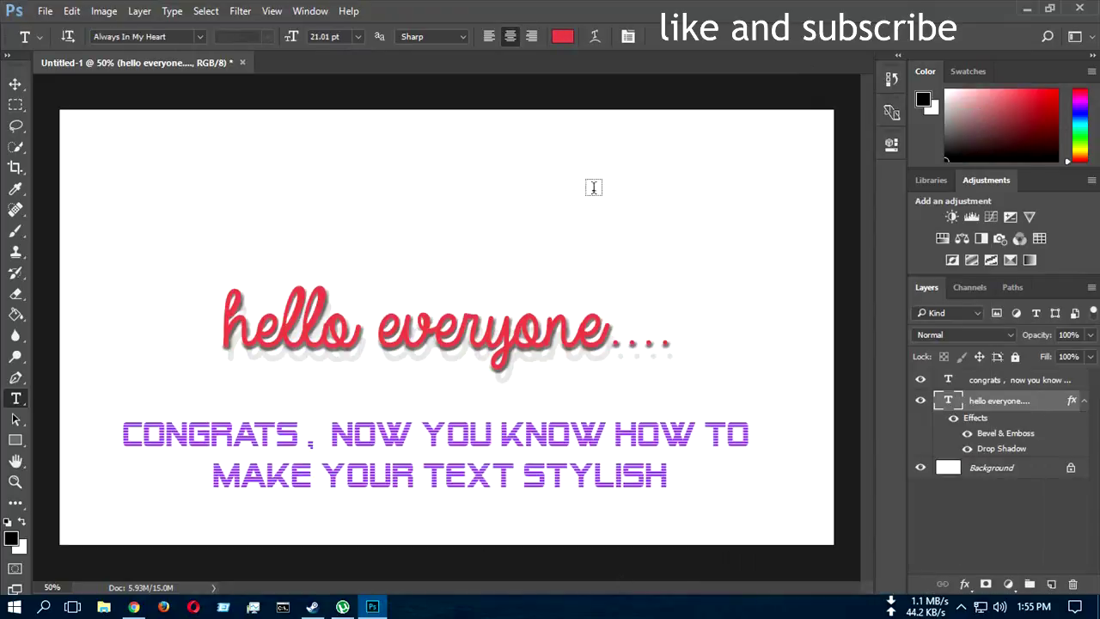
# Apply Bevel & Emboss and Drop Shadow to the congrats layer through Blending Options.
pyautogui.click(1031, 387)
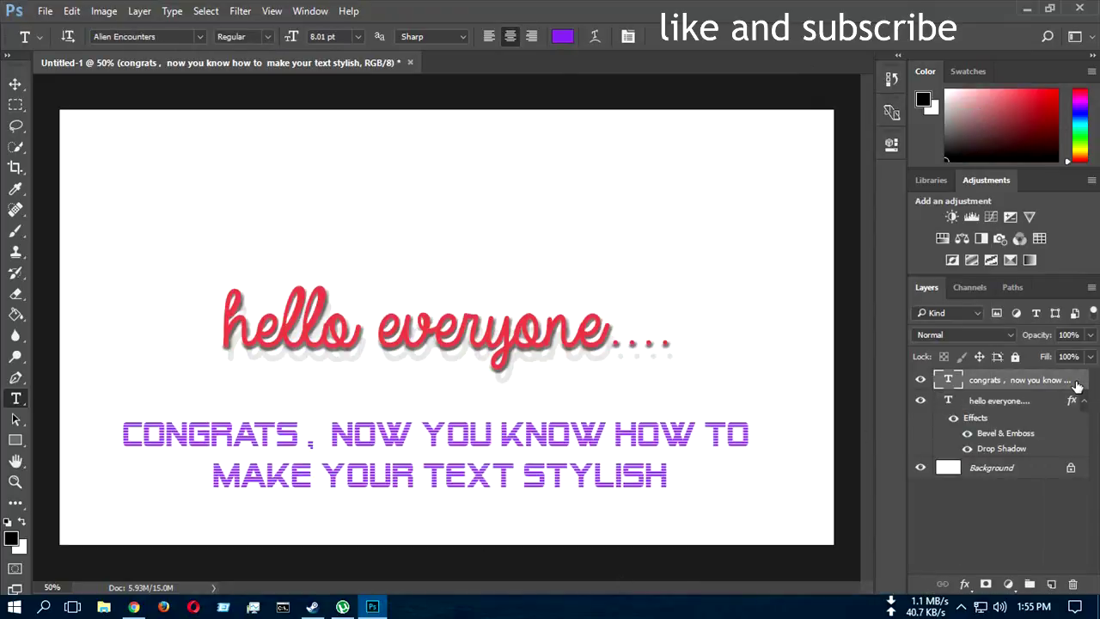
pyautogui.rightClick(1076, 385)
pyautogui.click(862, 117)
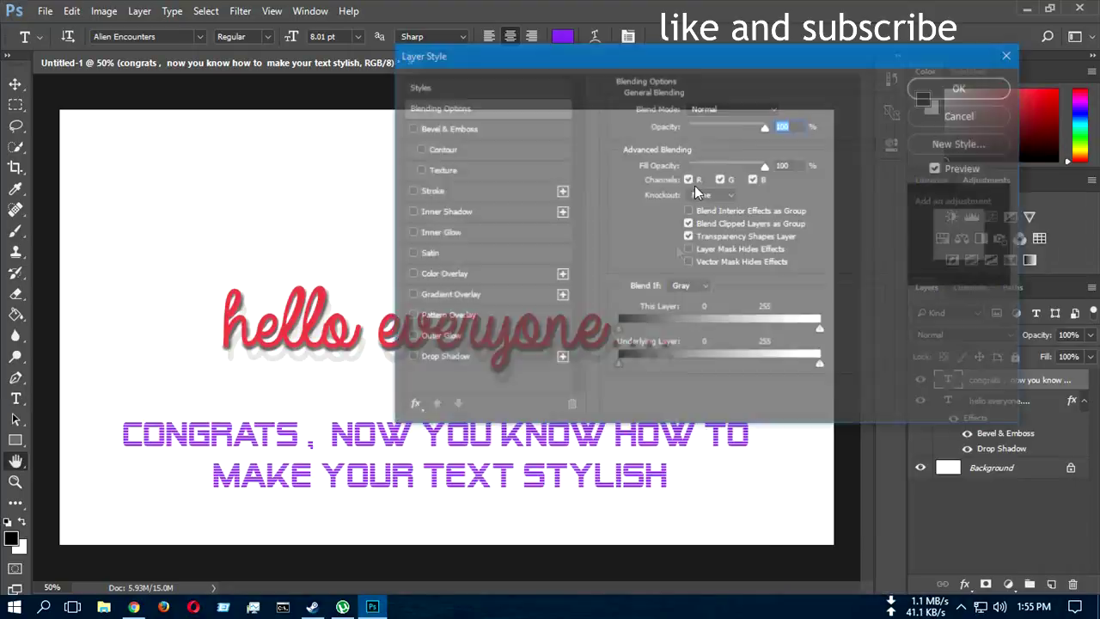
pyautogui.click(409, 127)
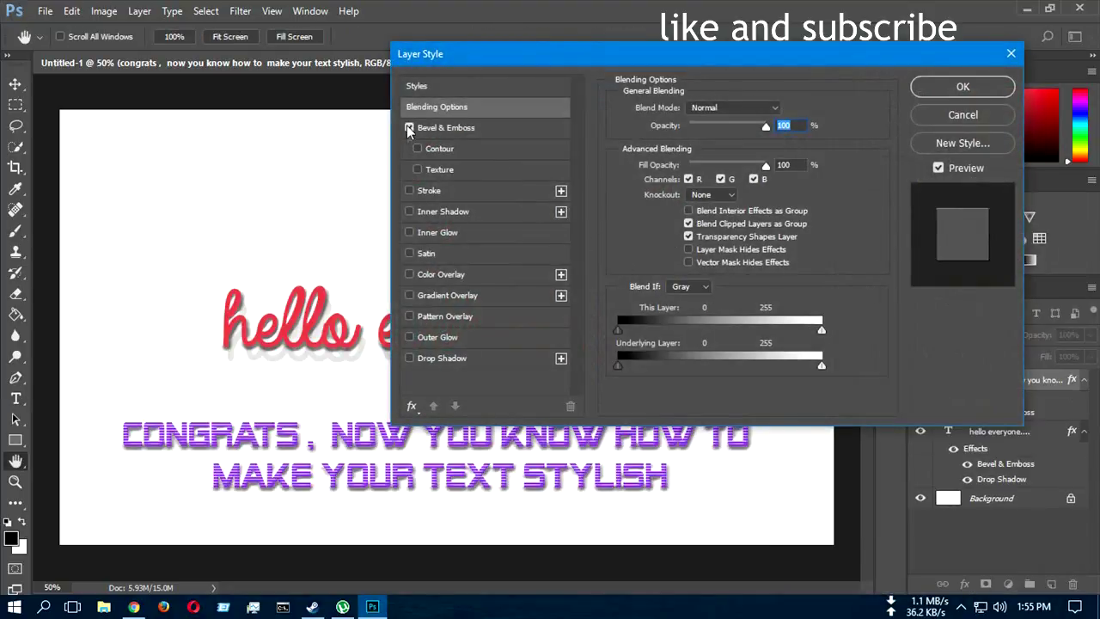
pyautogui.click(410, 358)
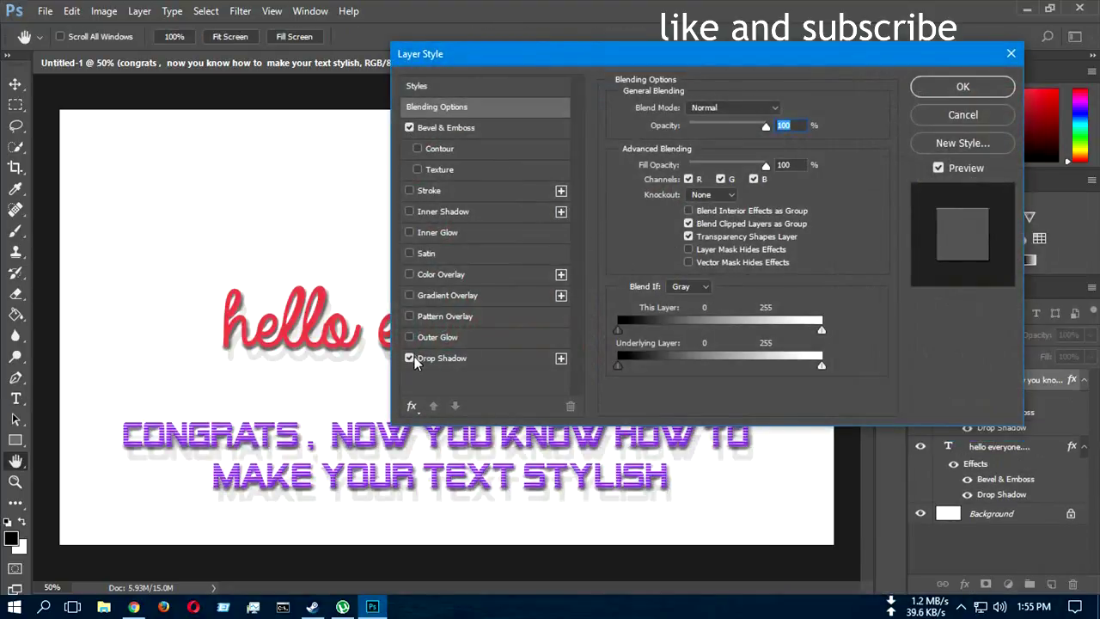
pyautogui.click(940, 82)
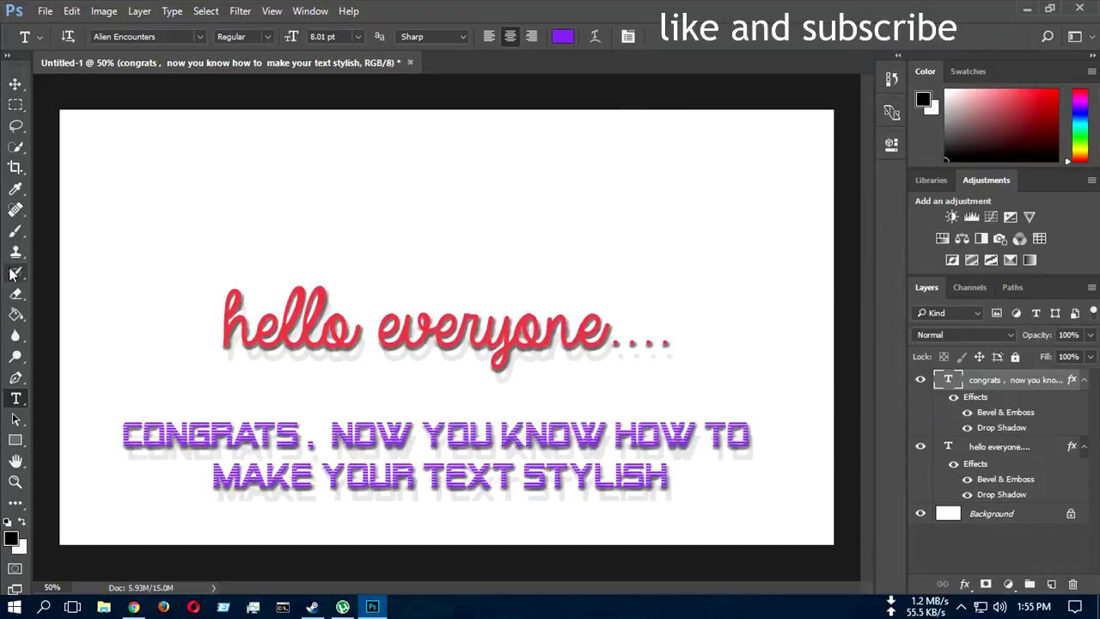
# Brush a black smiley face and the word 'bye' onto the Background layer at top left.
pyautogui.click(16, 378)
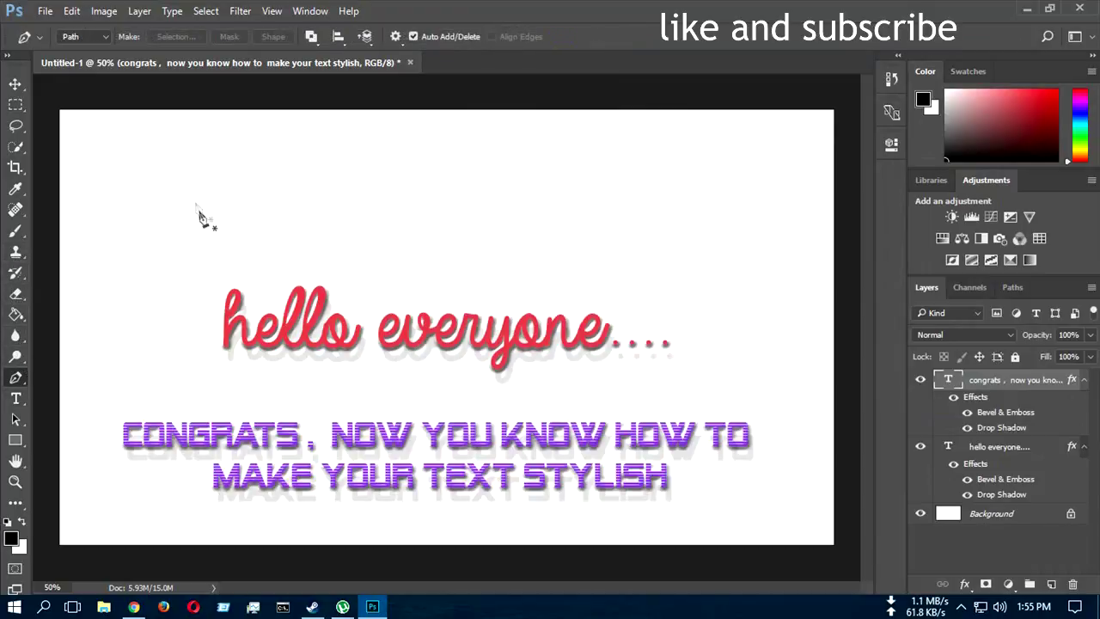
pyautogui.click(17, 235)
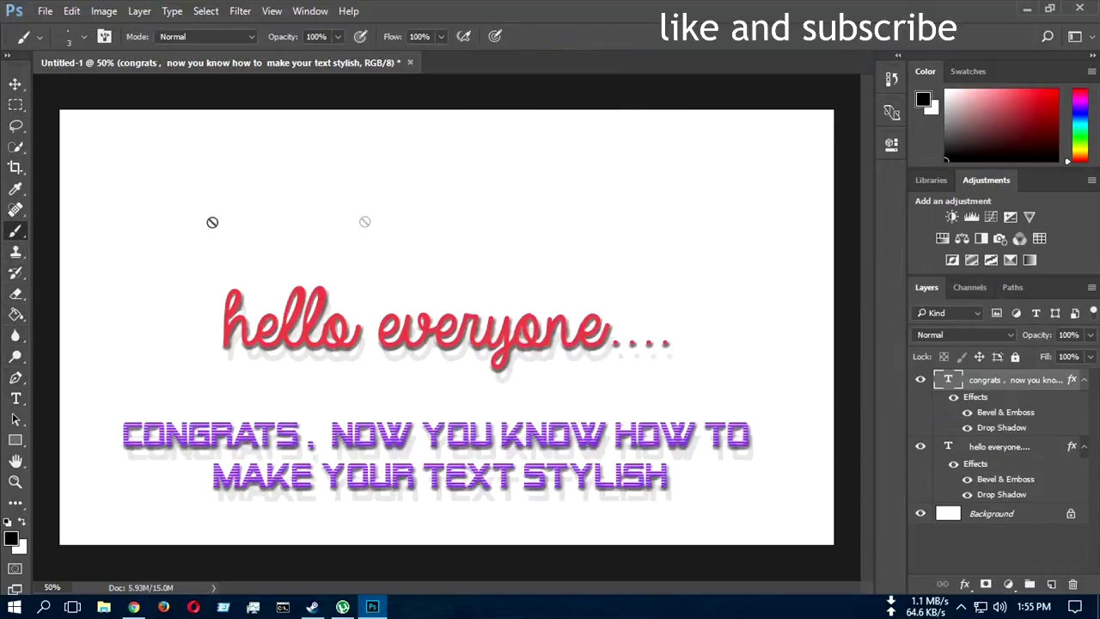
pyautogui.click(997, 513)
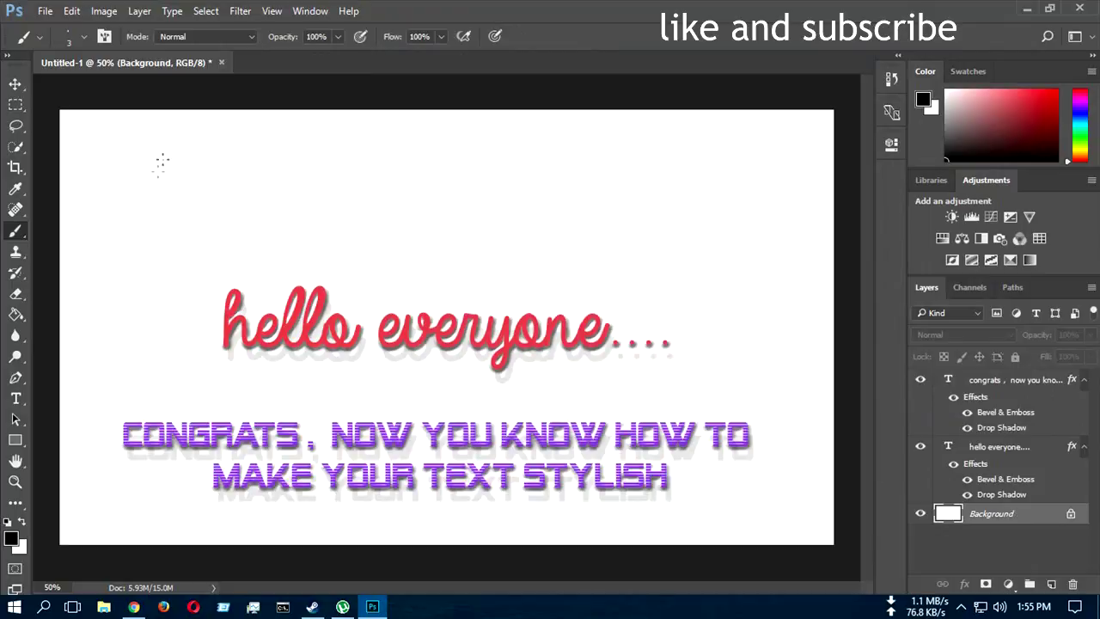
pyautogui.moveTo(174, 253)
pyautogui.mouseDown()
pyautogui.moveTo(287, 191)
pyautogui.moveTo(201, 132)
pyautogui.mouseUp()
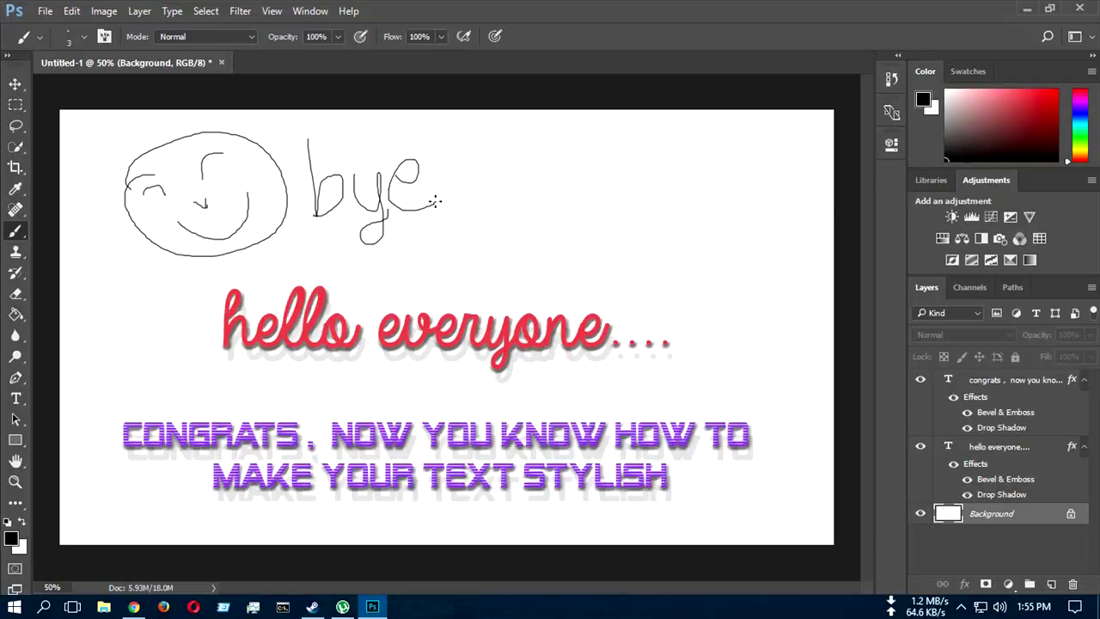
pyautogui.click(19, 84)
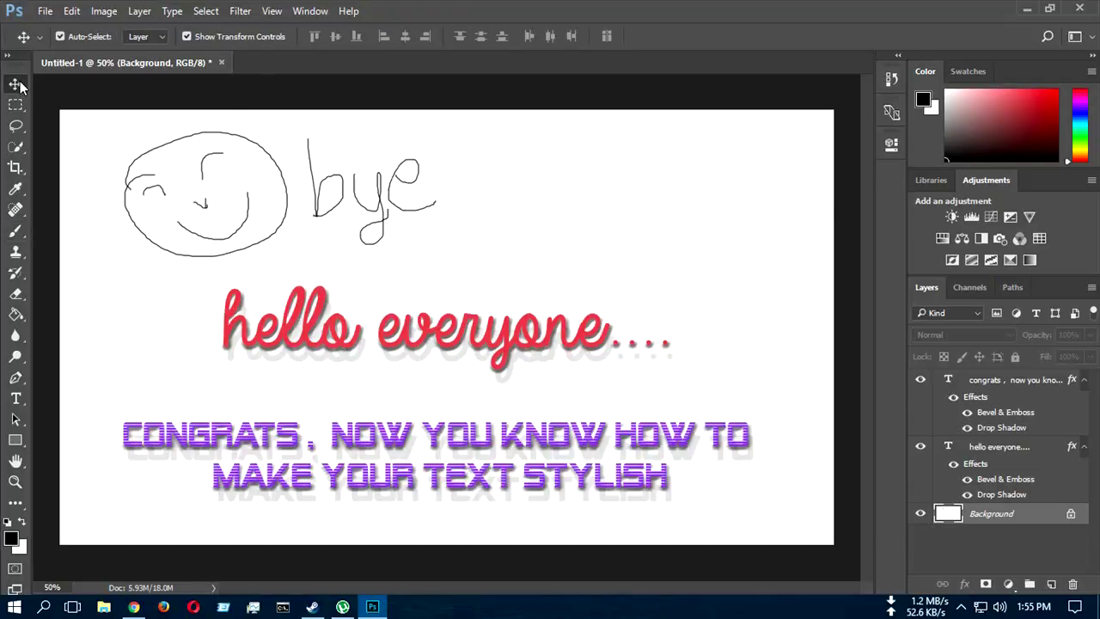